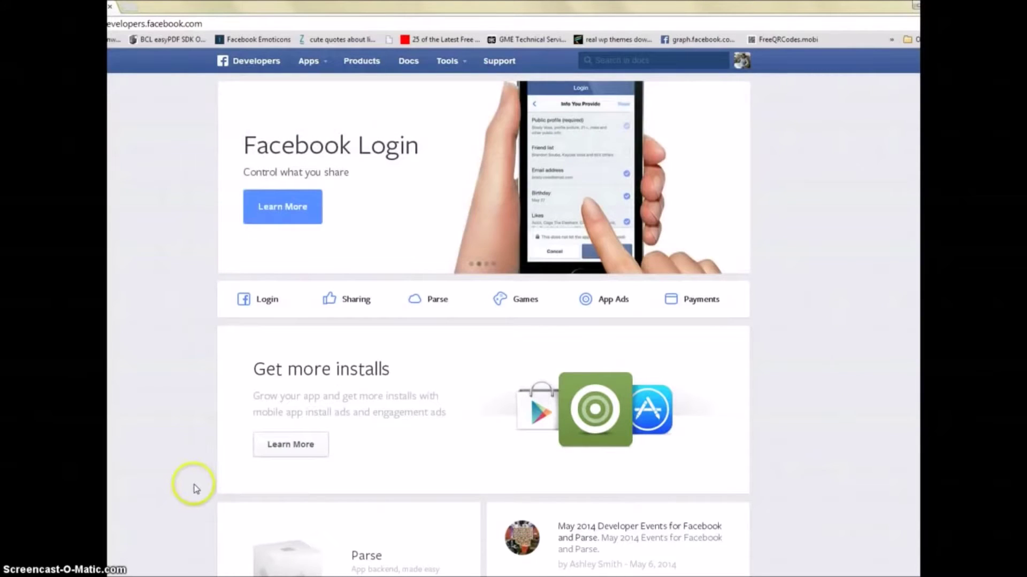
Step: Open the top-bar Apps menu to show Create a New App and the three existing apps
left_click(320, 65)
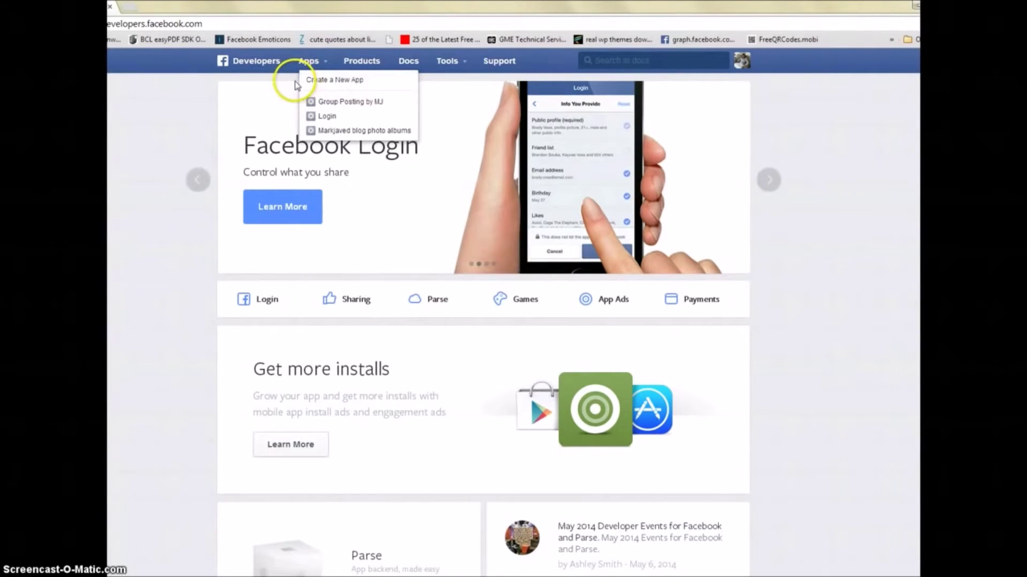
left_click(140, 90)
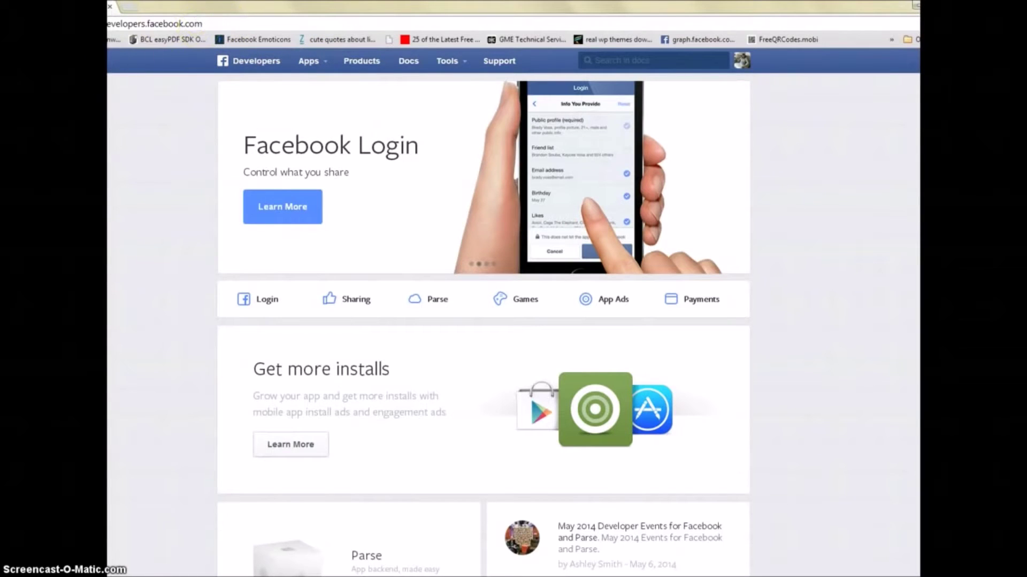
left_click_drag(250, 24, 158, 11)
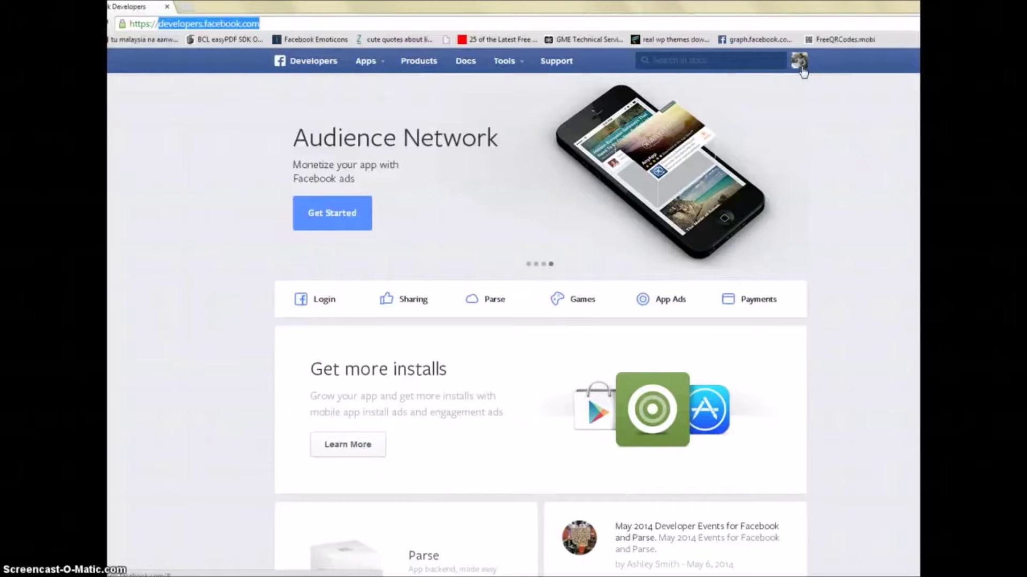
left_click(376, 66)
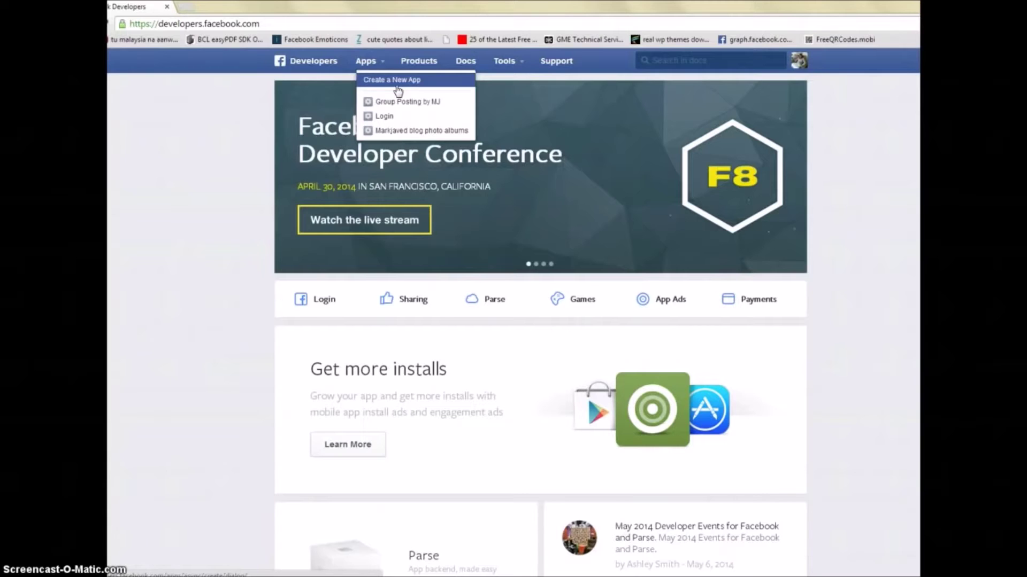
Step: Fill the new app form with display name 'Poster App' and category Business, then submit it
left_click(408, 79)
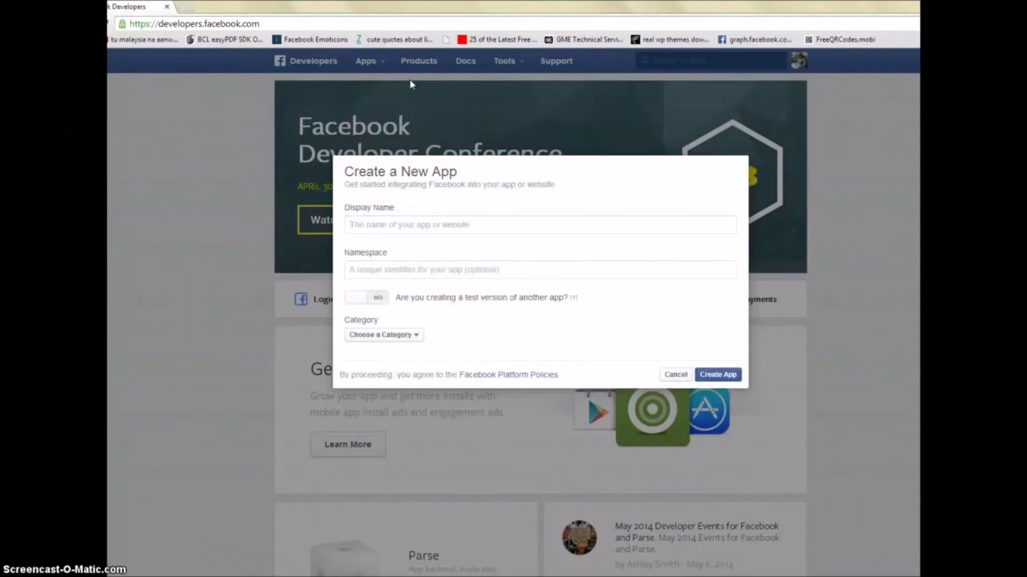
type("This is a test ap")
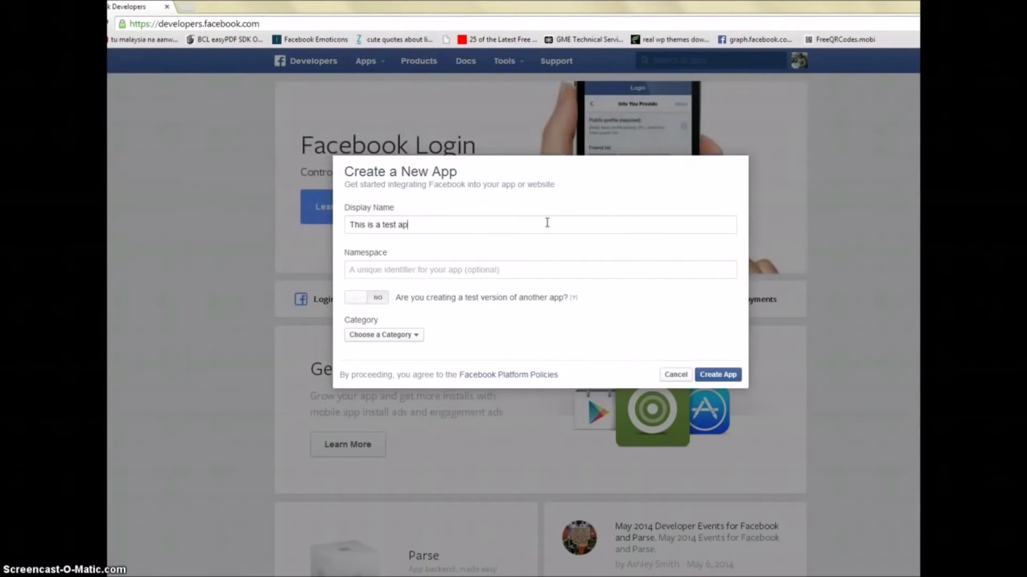
type("p for posting")
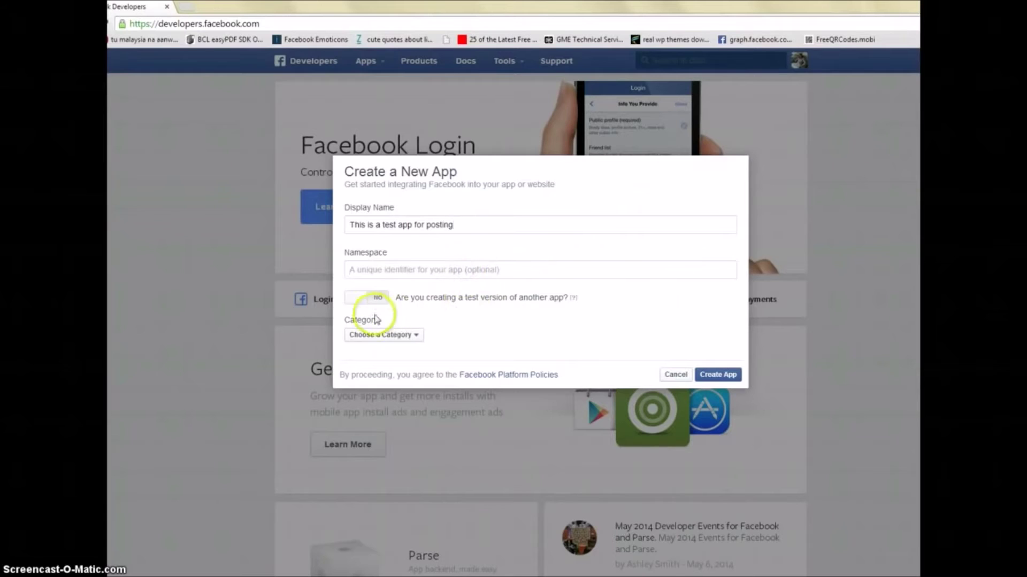
left_click(400, 275)
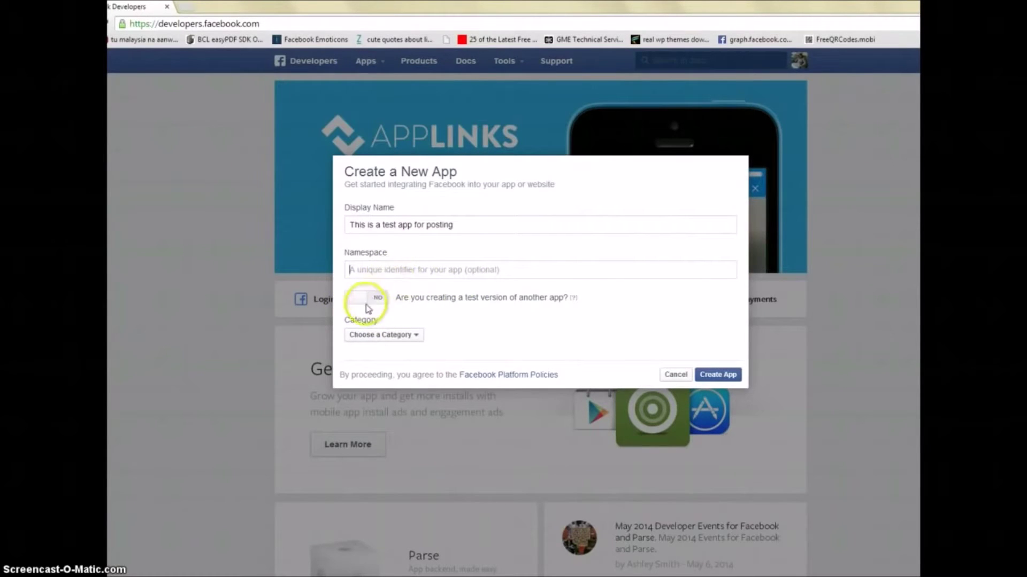
left_click(389, 335)
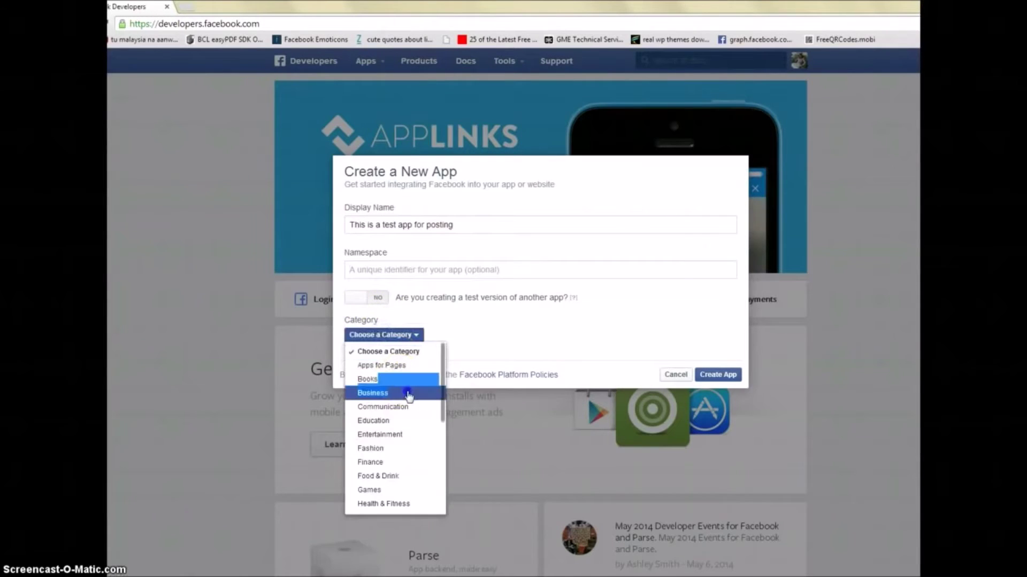
left_click(404, 393)
key("ctrl+shift+Left")
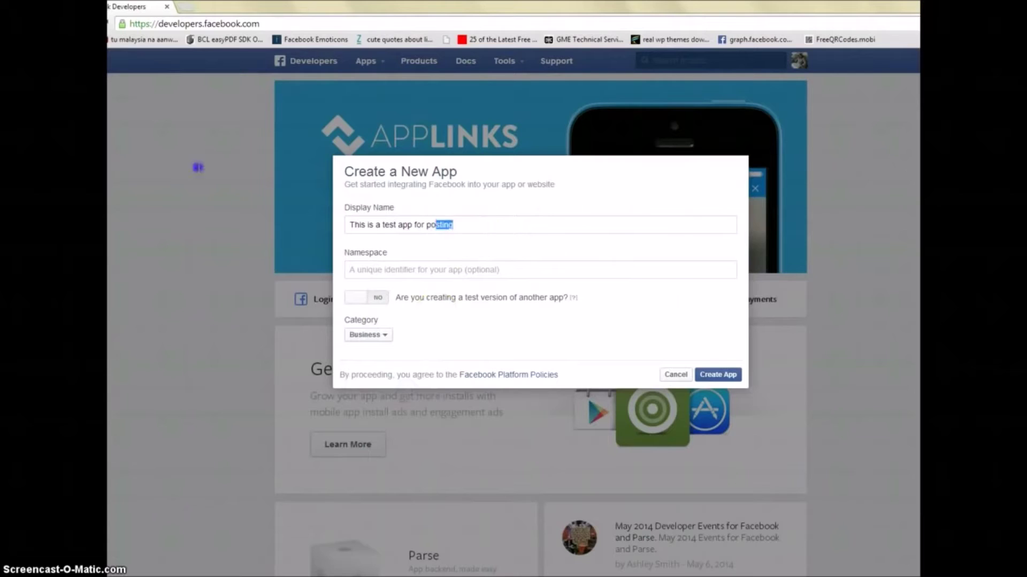
key("shift+Home")
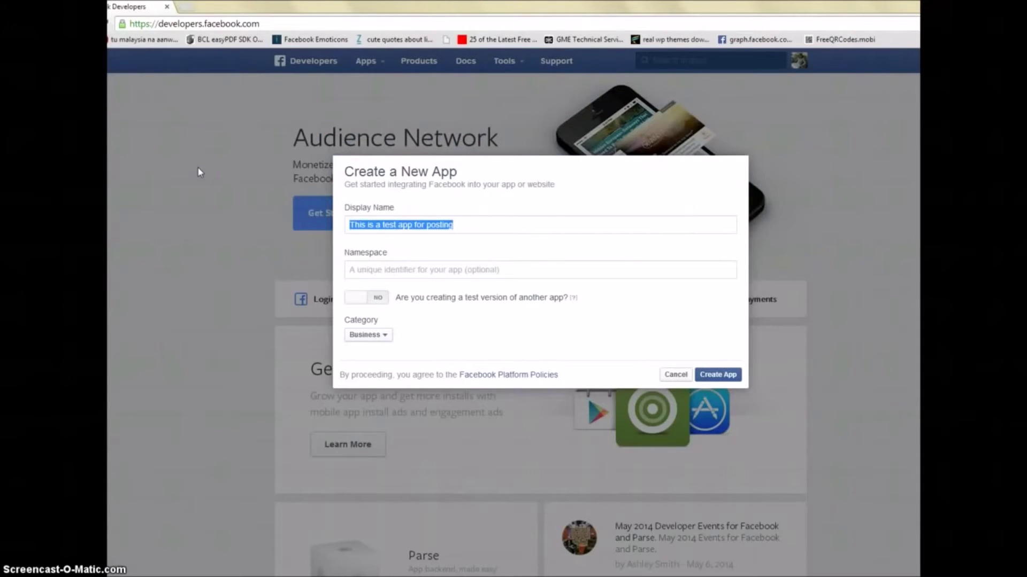
type("Poster App")
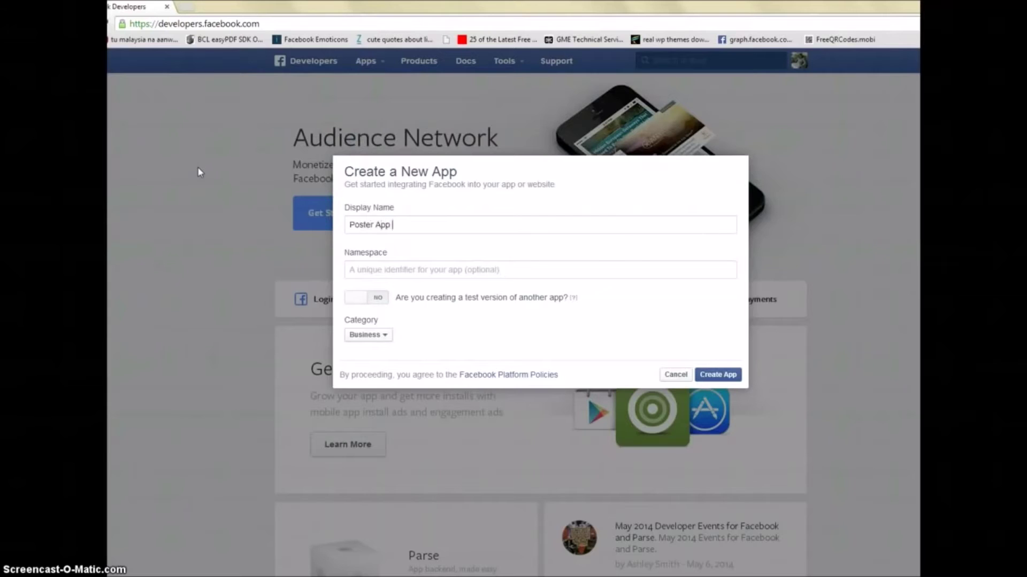
left_click(730, 376)
Step: Answer the captcha security check, retrying with the new captcha after the first is rejected
left_click(454, 261)
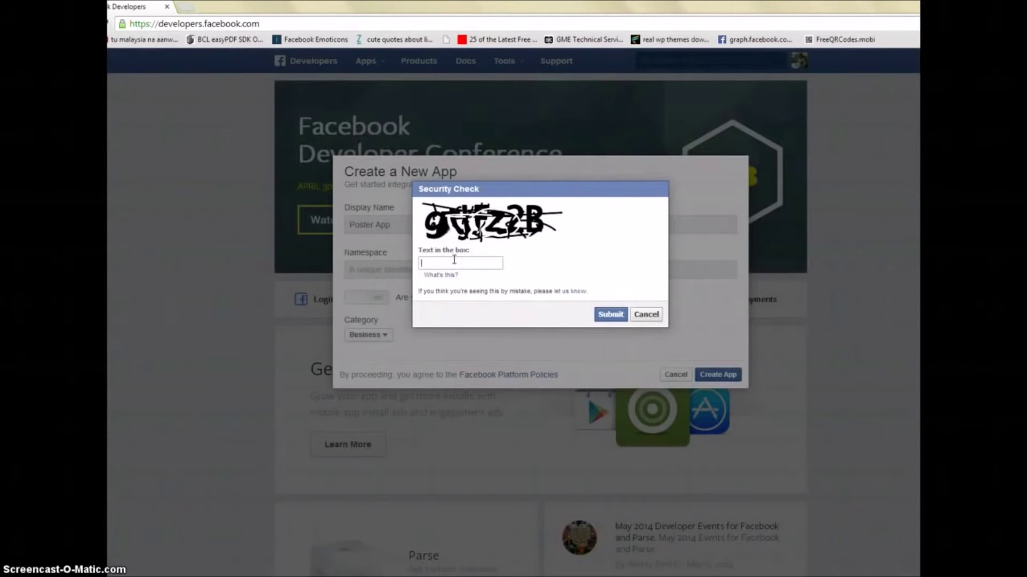
left_click(453, 273)
left_click(463, 264)
type("9yF")
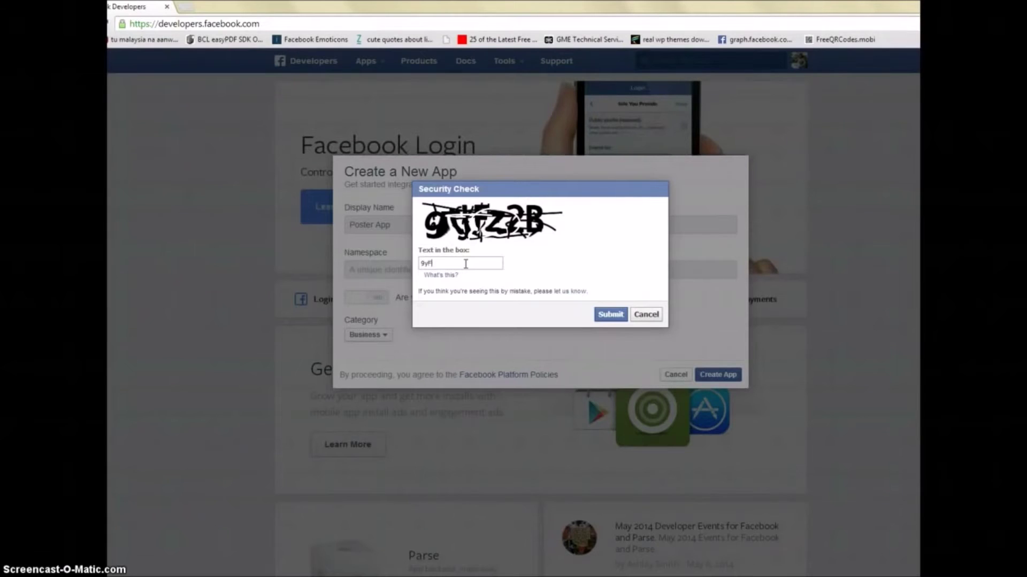
type("z2B")
left_click(610, 314)
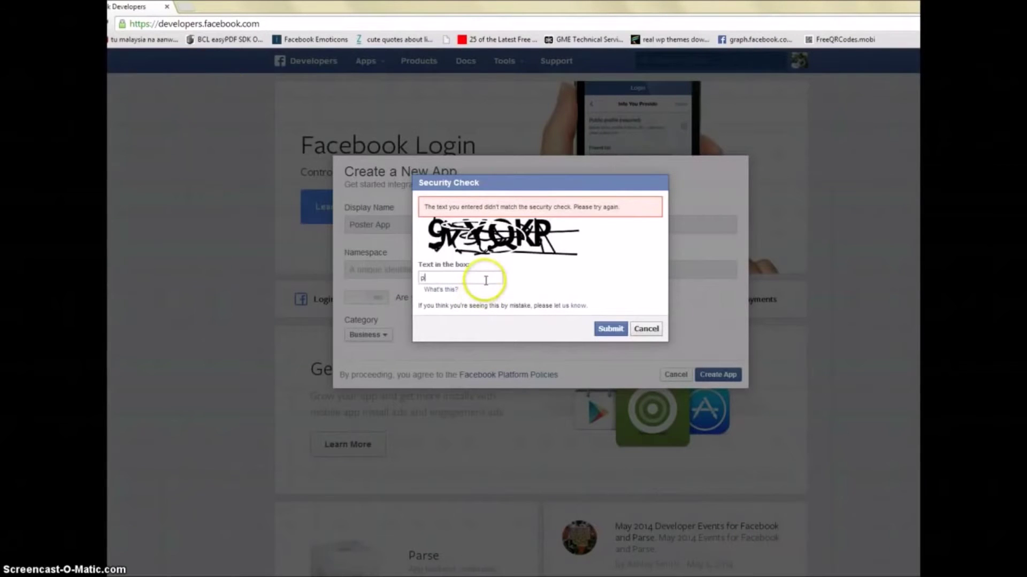
type("9vYQ")
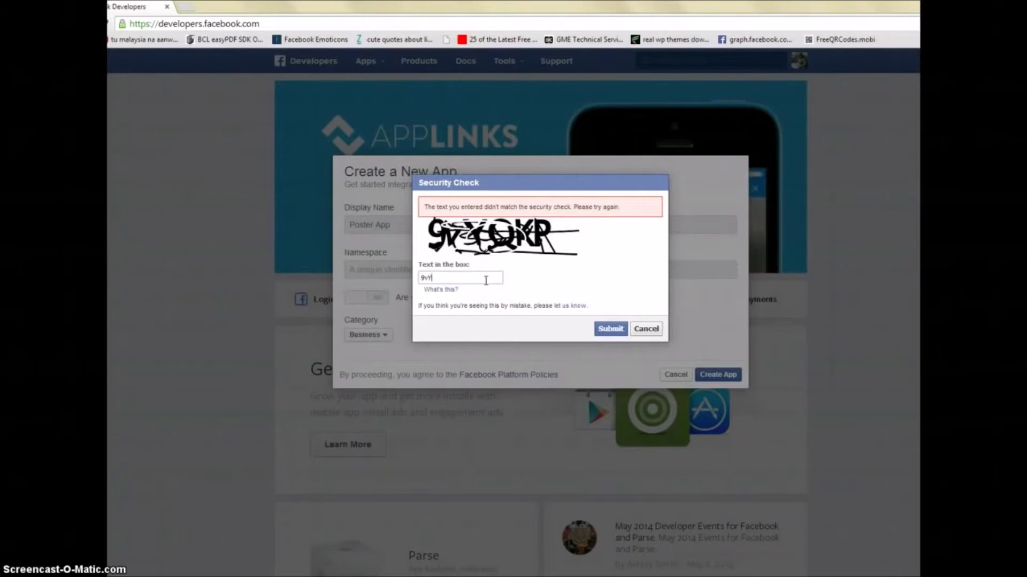
type("K")
type("KR")
left_click(610, 328)
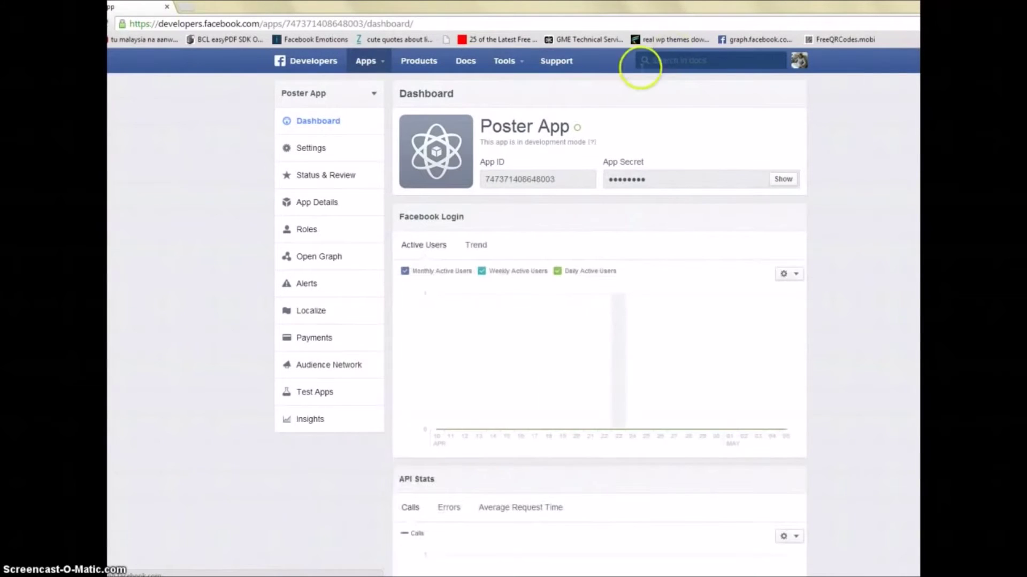
Step: Open Poster App's settings and enter the developer's contact e-mail address
left_click_drag(480, 141, 586, 139)
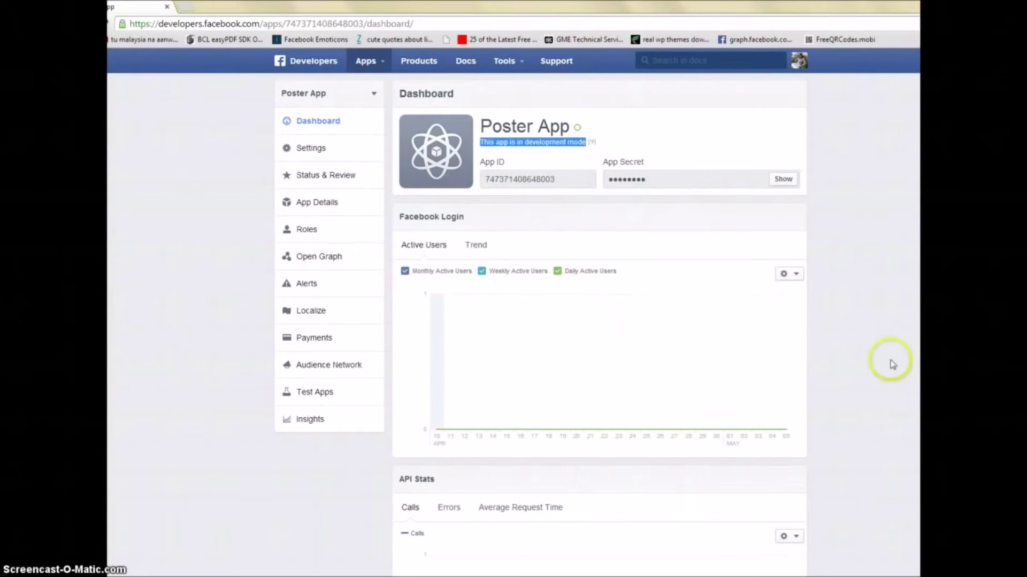
left_click(322, 154)
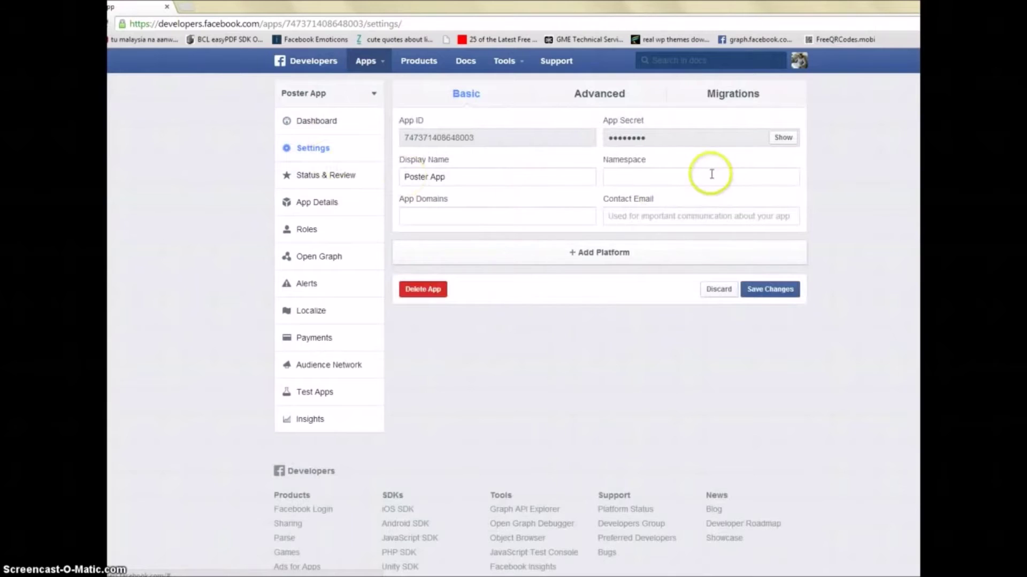
left_click(669, 216)
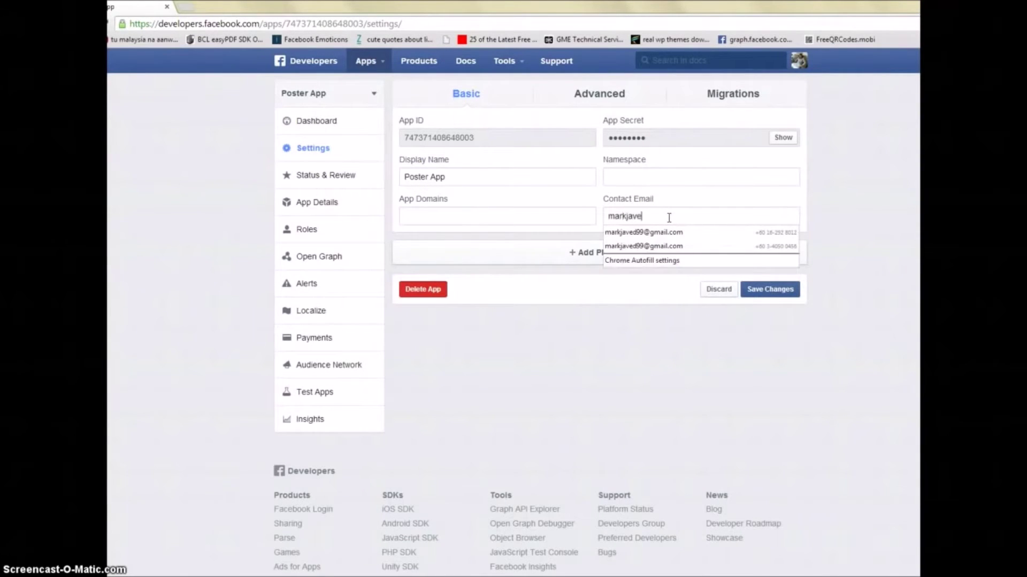
left_click(647, 211)
Step: Enter the website's domain as the App Domain and bring up the platform choices
left_click(591, 216)
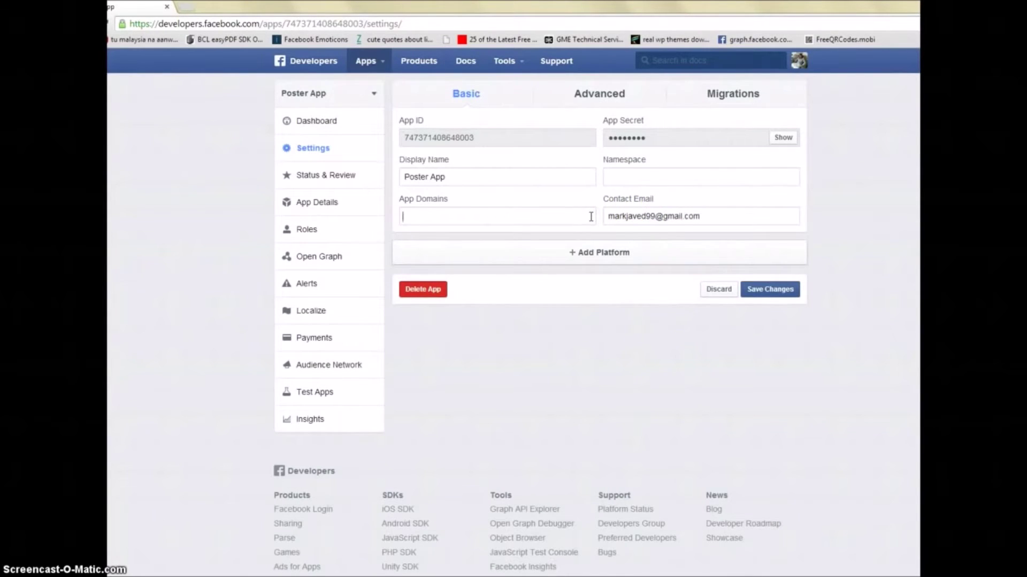
left_click(590, 217)
left_click(597, 215)
type("www.")
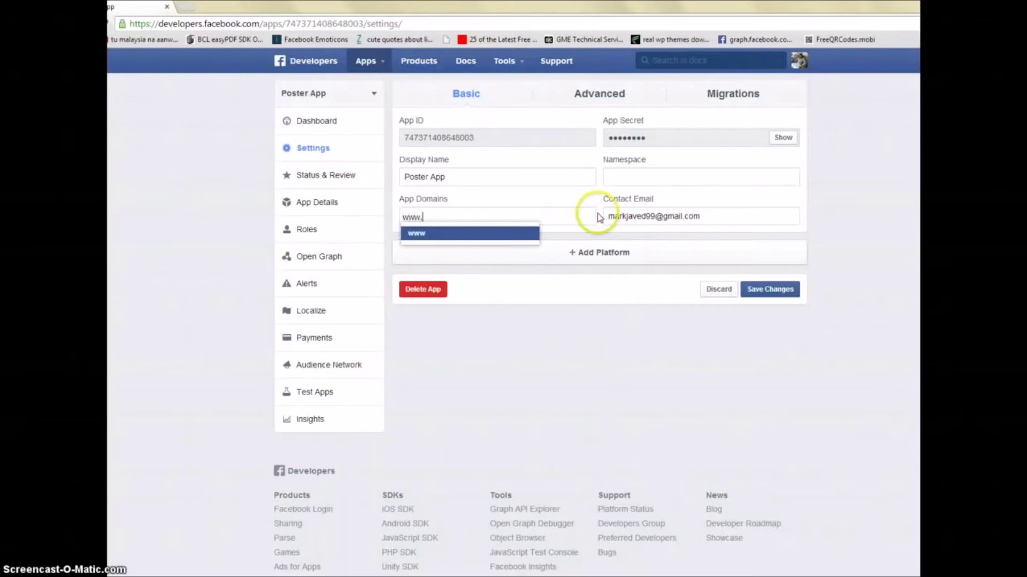
type("markjaved.com")
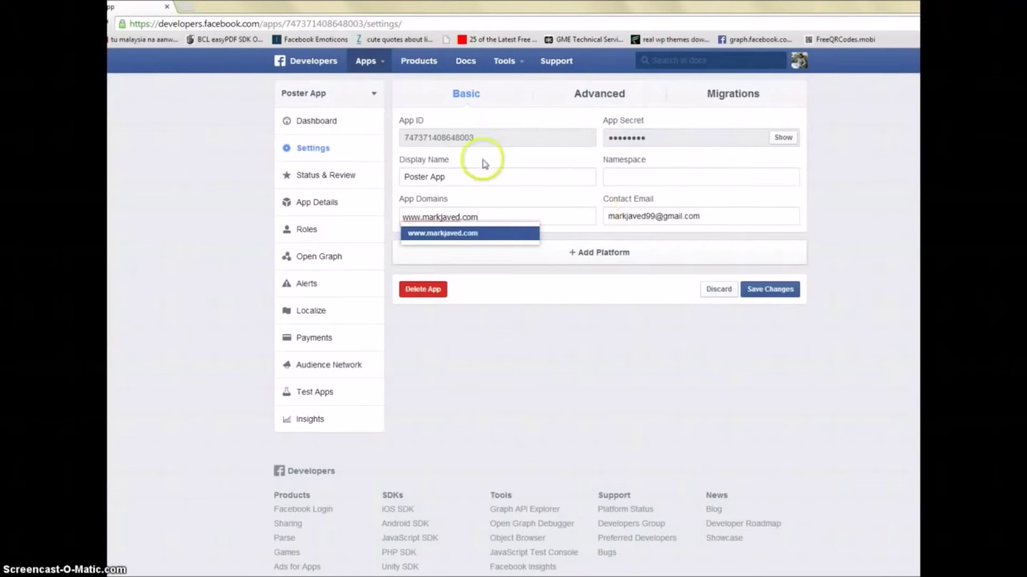
left_click(493, 233)
left_click(586, 253)
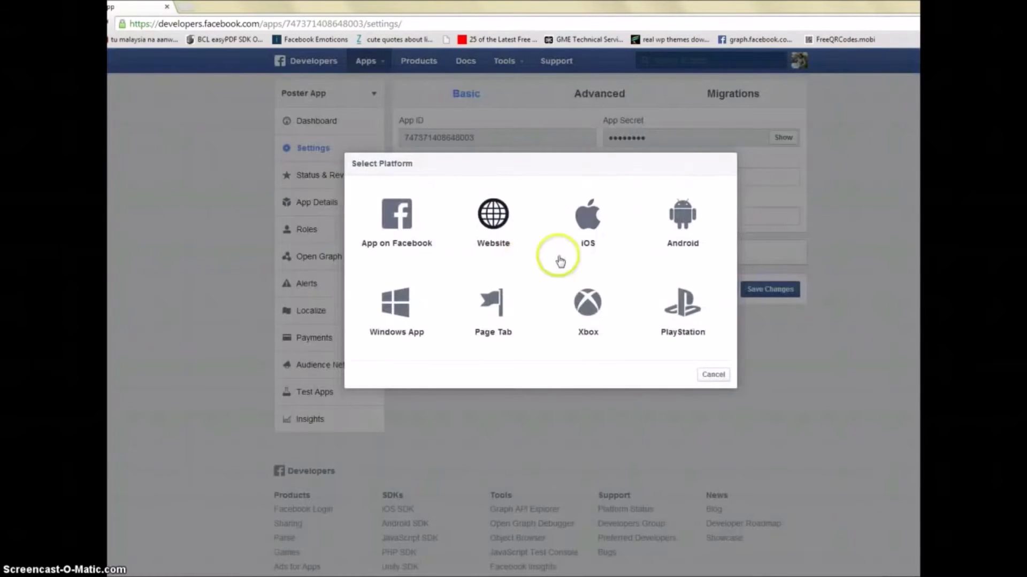
Step: Add a Website platform to Poster App
left_click(724, 376)
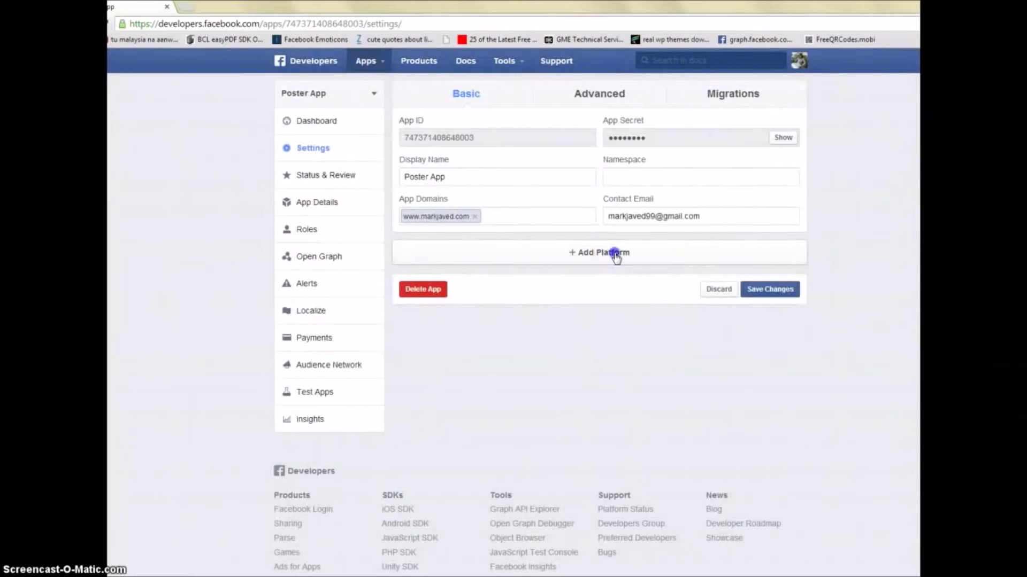
left_click(614, 255)
left_click(510, 227)
left_click(496, 265)
type("www.ma")
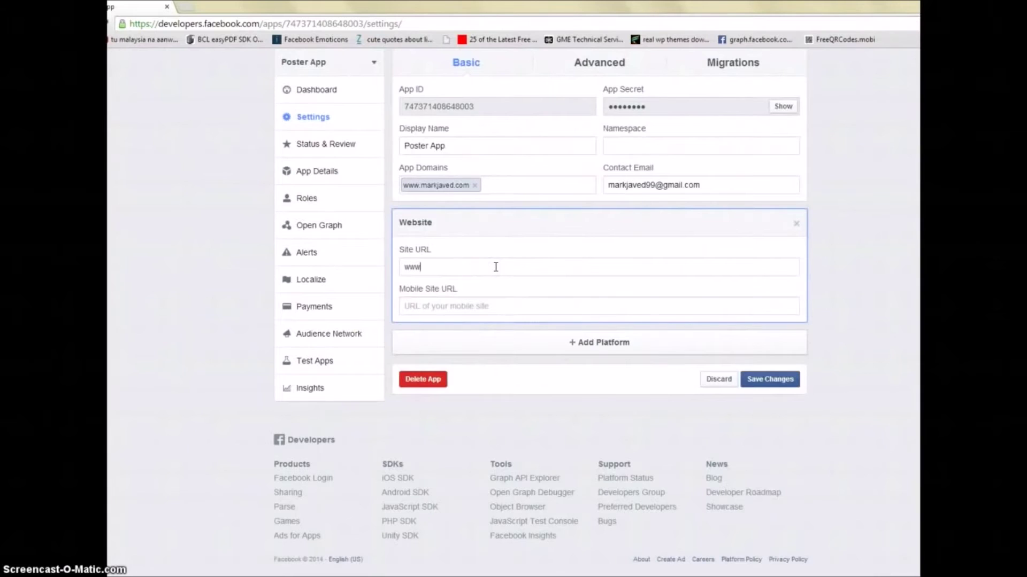
key("BackSpace")
key("BackSpace")
key("BackSpace")
key("BackSpace")
key("BackSpace")
key("BackSpace")
type("http://www.markjve")
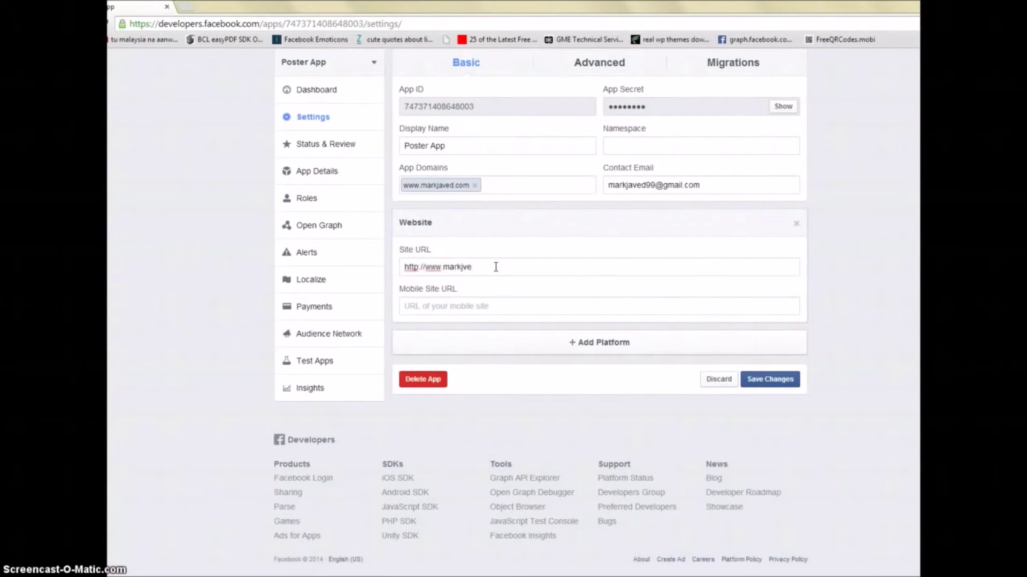
key("BackSpace")
key("BackSpace")
type("aved.com/")
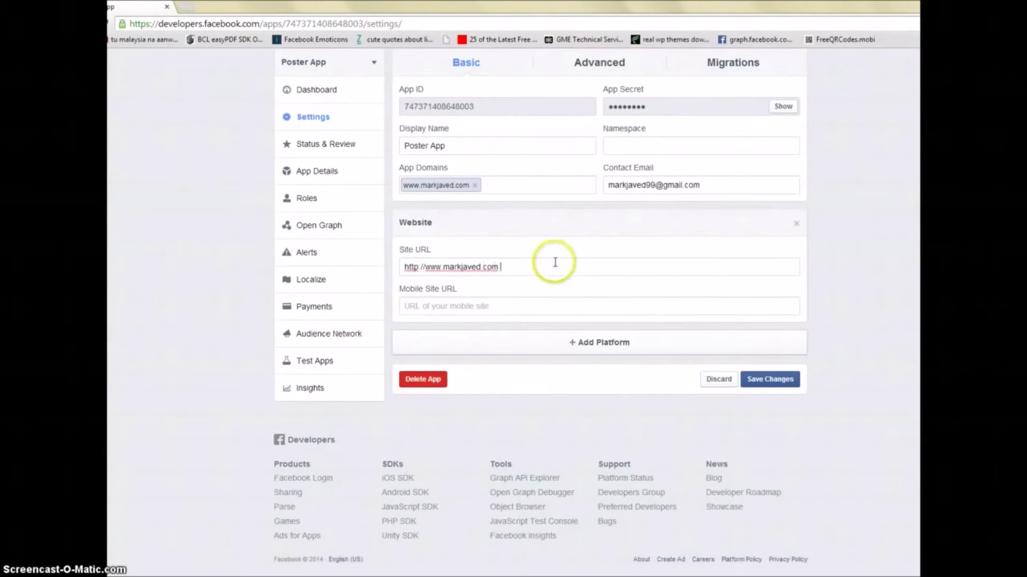
key("ctrl+a")
key("ctrl+c")
left_click(425, 306)
key("ctrl+v")
left_click(773, 380)
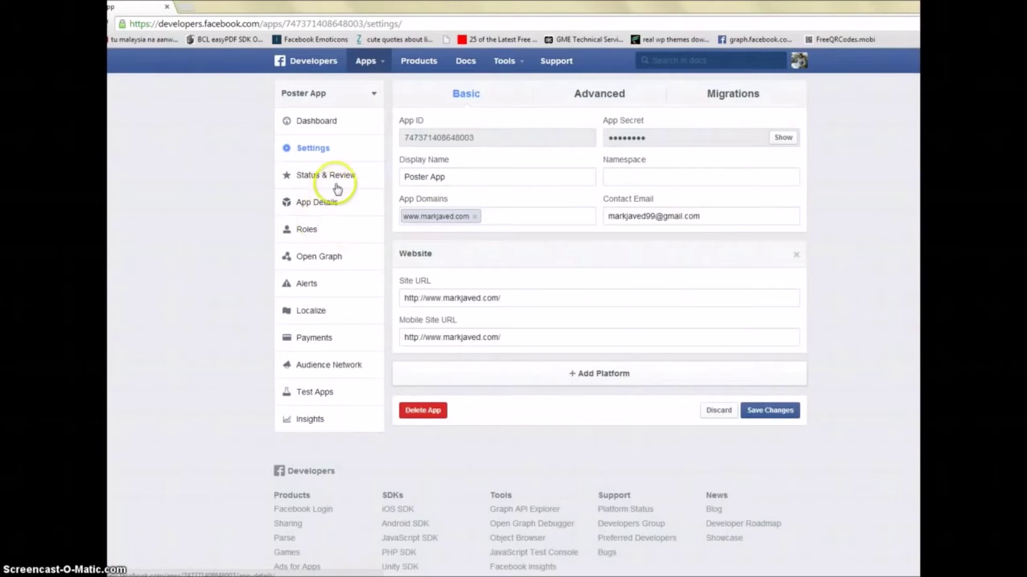
Step: In Advanced settings, switch 'Native or desktop app?' to YES, leave App Secret embedded at NO, and save
left_click(338, 179)
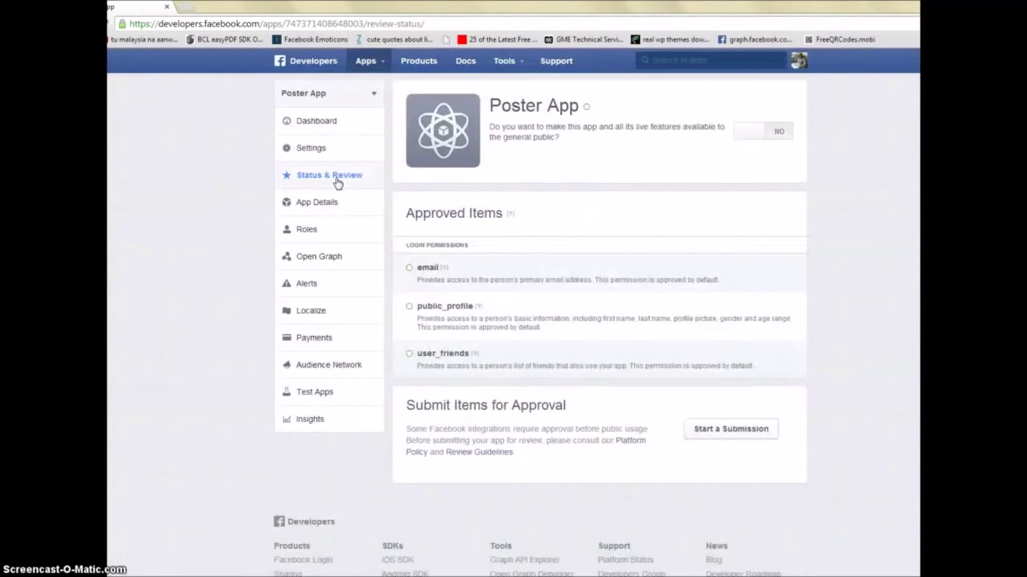
left_click(329, 156)
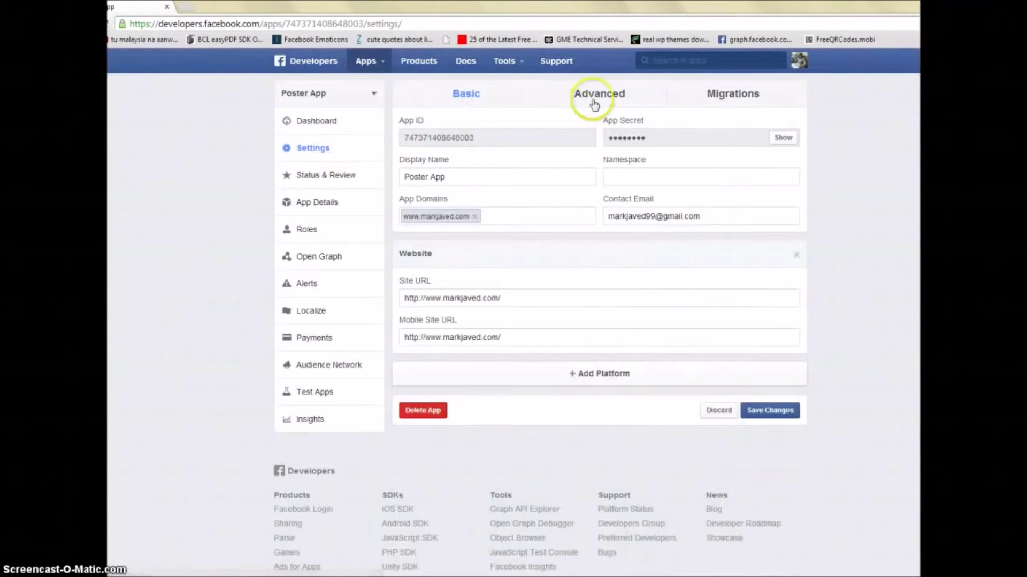
left_click(600, 97)
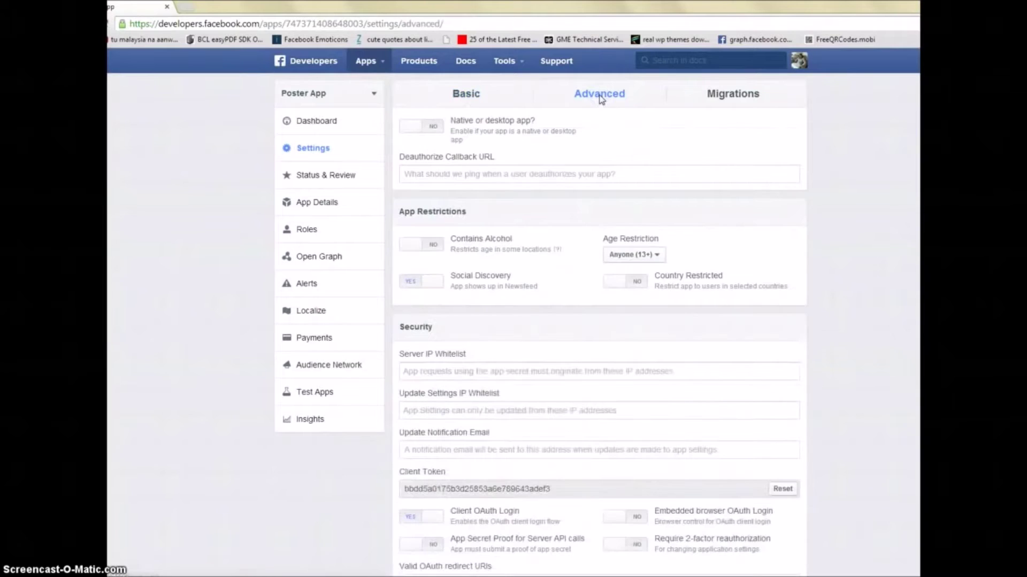
left_click(421, 127)
left_click(576, 274)
scroll(576, 274, "down", 1)
scroll(575, 273, "down", 4)
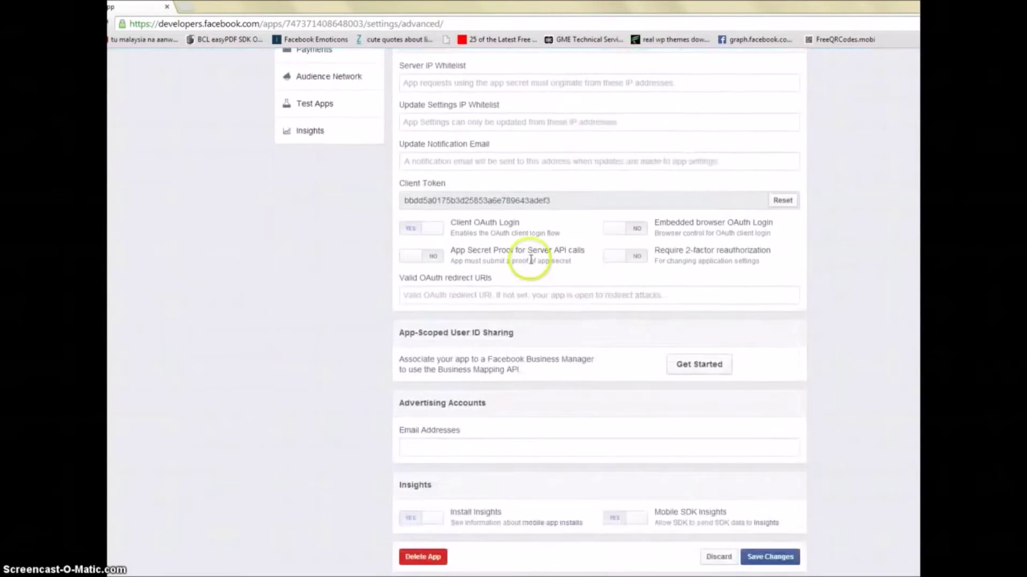
left_click_drag(405, 199, 633, 200)
scroll(557, 328, "down", 1)
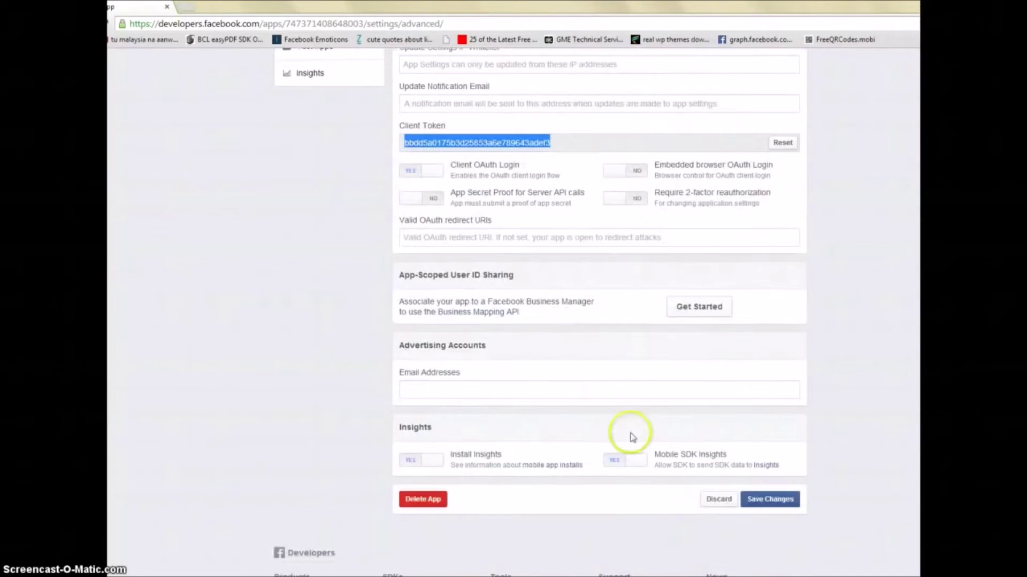
left_click(770, 499)
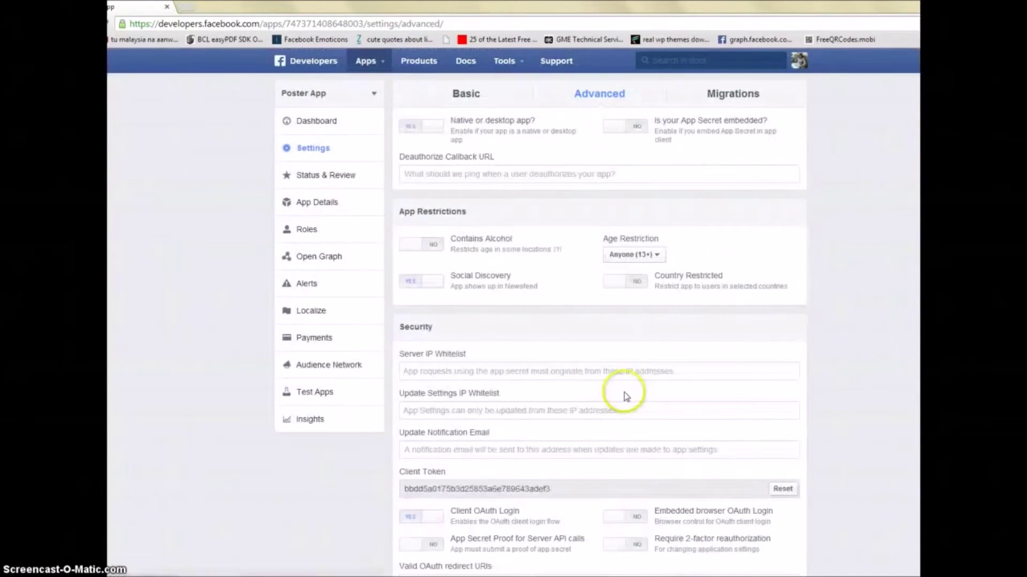
Step: On Status & Review, switch public availability to YES and confirm making Poster App public
left_click(346, 179)
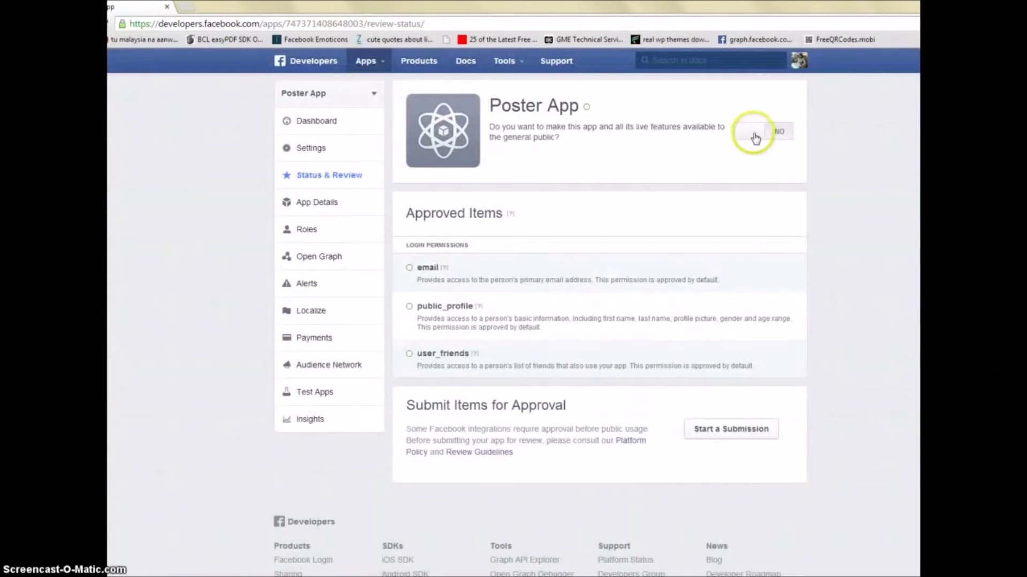
left_click(748, 138)
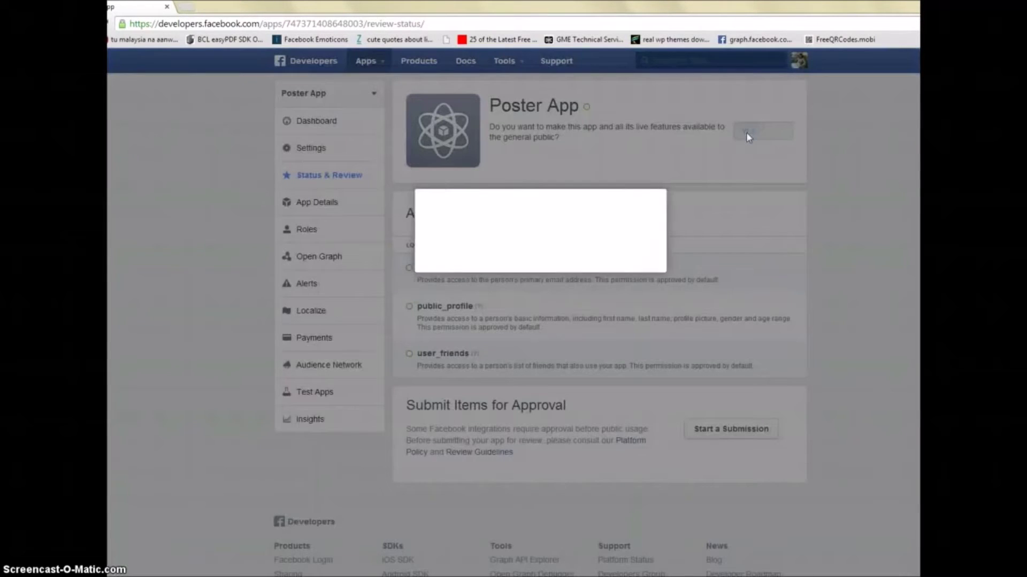
left_click(645, 263)
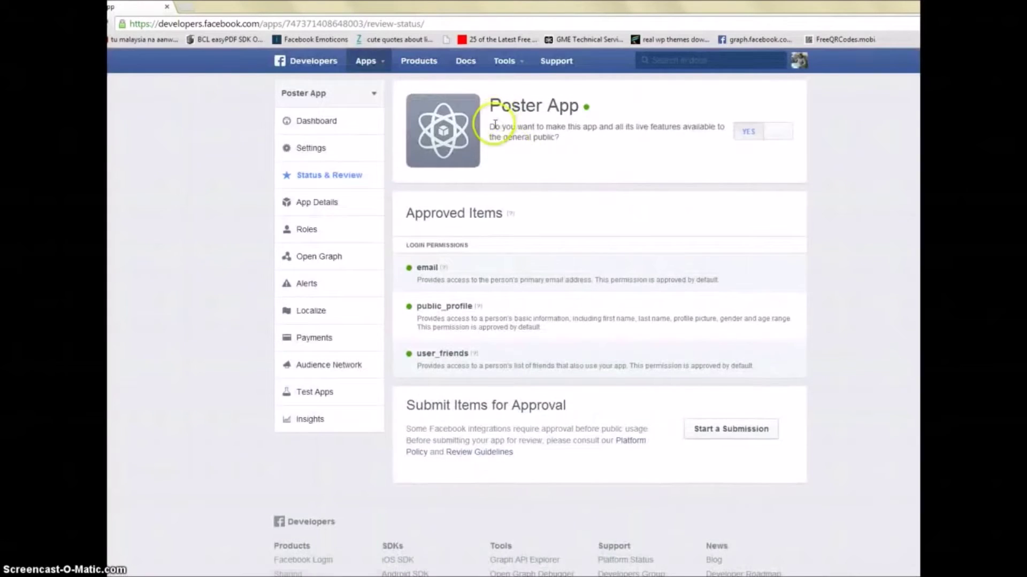
mouse_move(586, 109)
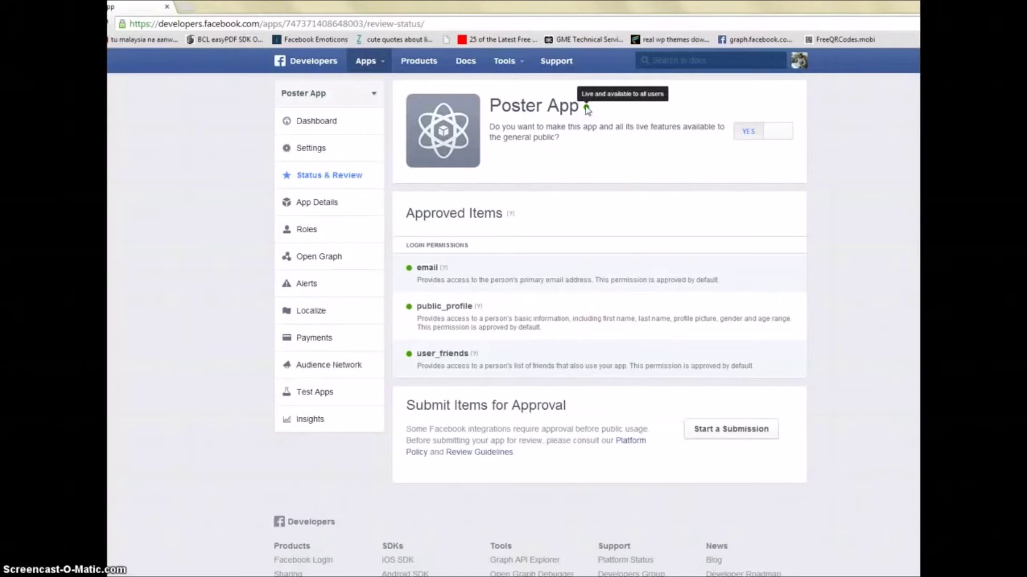
left_click(508, 62)
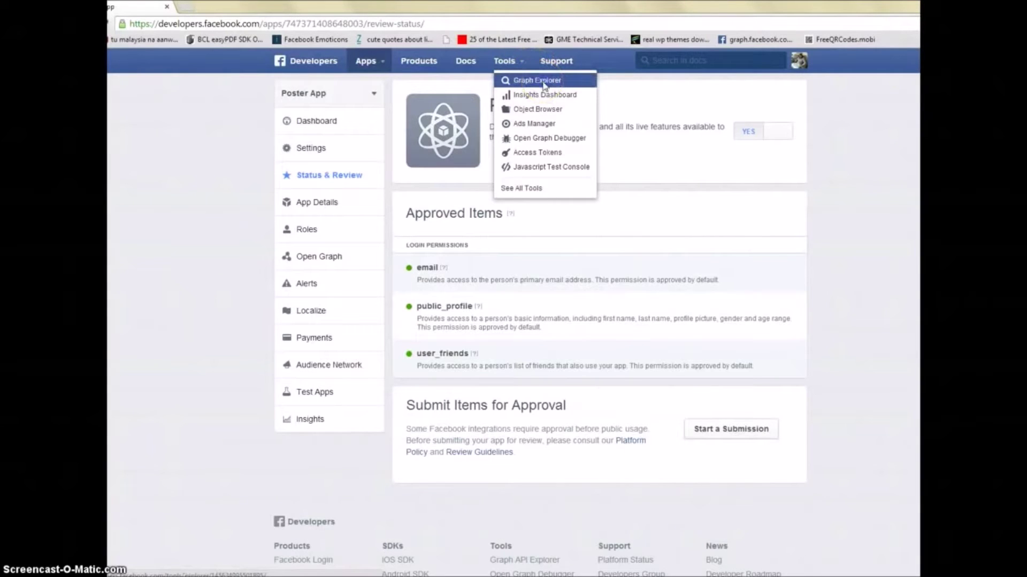
Step: Open the Graph API Explorer and choose Poster App from the Application dropdown
left_click(537, 80)
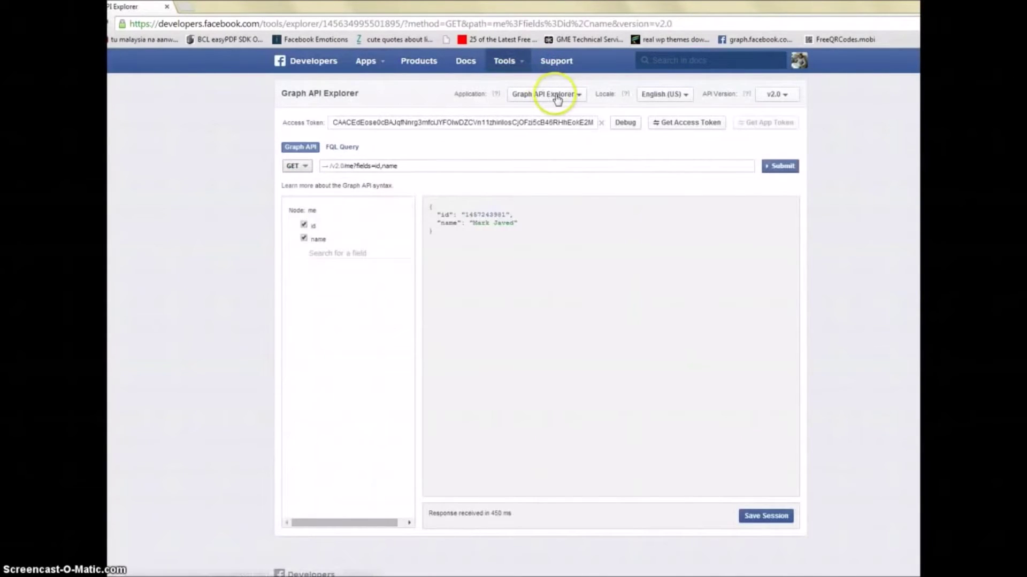
left_click(556, 98)
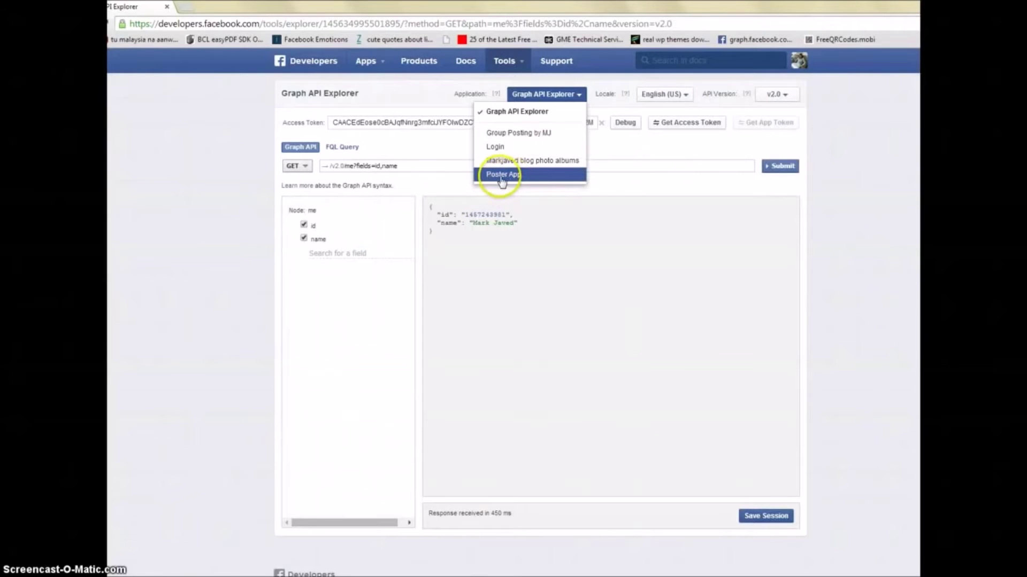
left_click(503, 177)
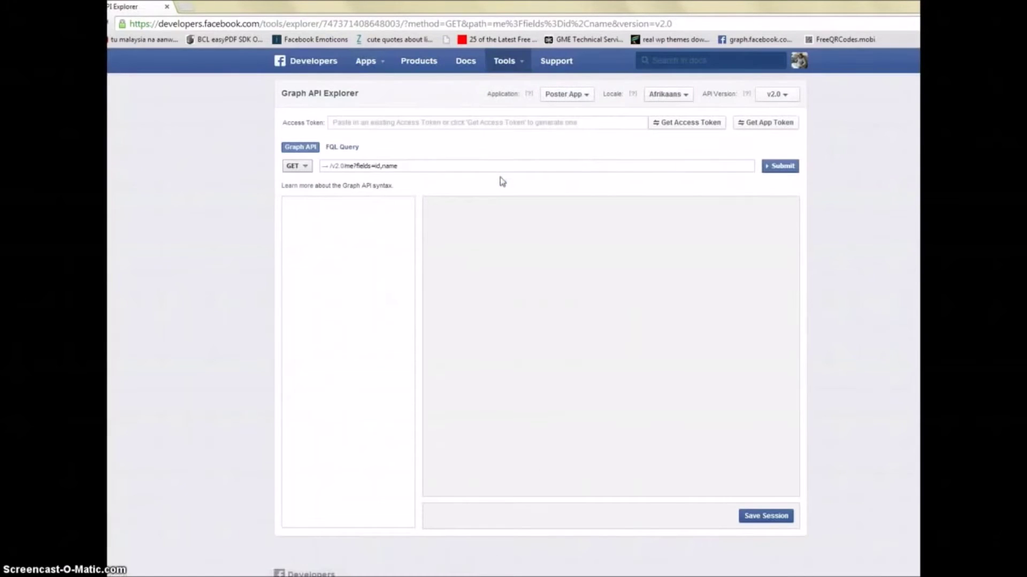
left_click_drag(282, 122, 323, 121)
left_click(363, 122)
Step: Tick user_location, user_photos, user_groups, user_status and publish_actions, then request the access token
left_click(699, 127)
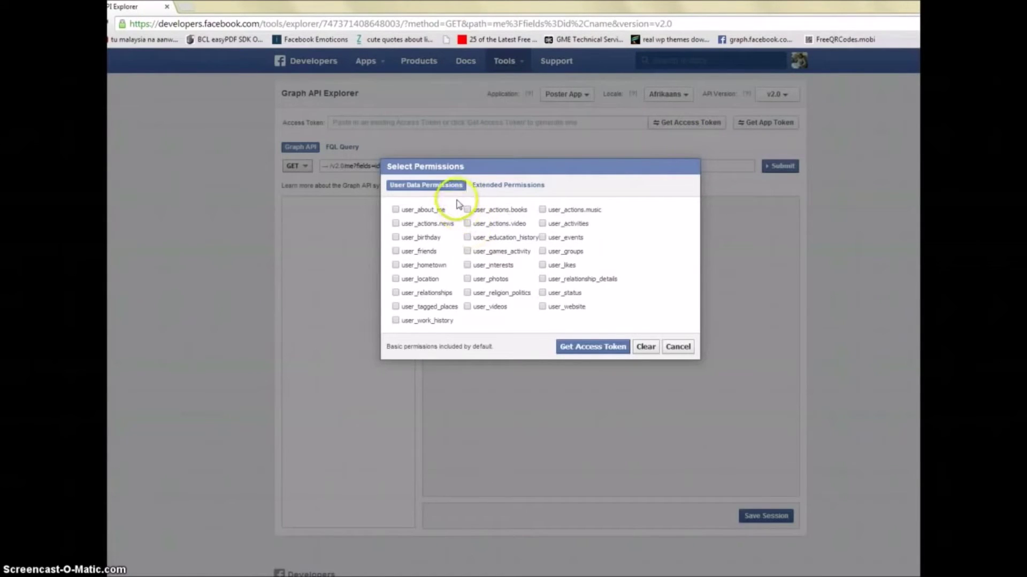
left_click(396, 279)
left_click(467, 279)
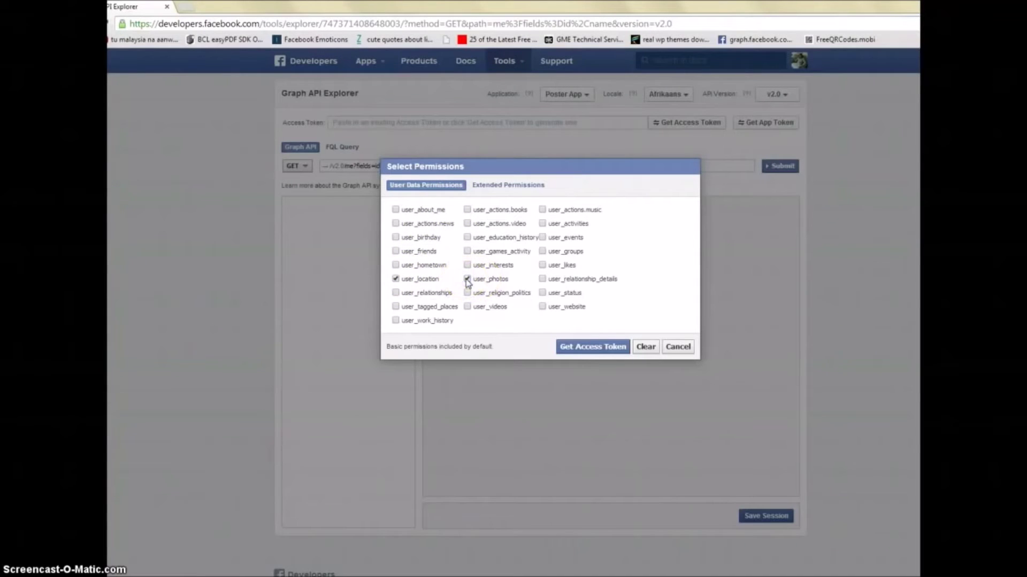
left_click(543, 260)
left_click(544, 293)
left_click(522, 191)
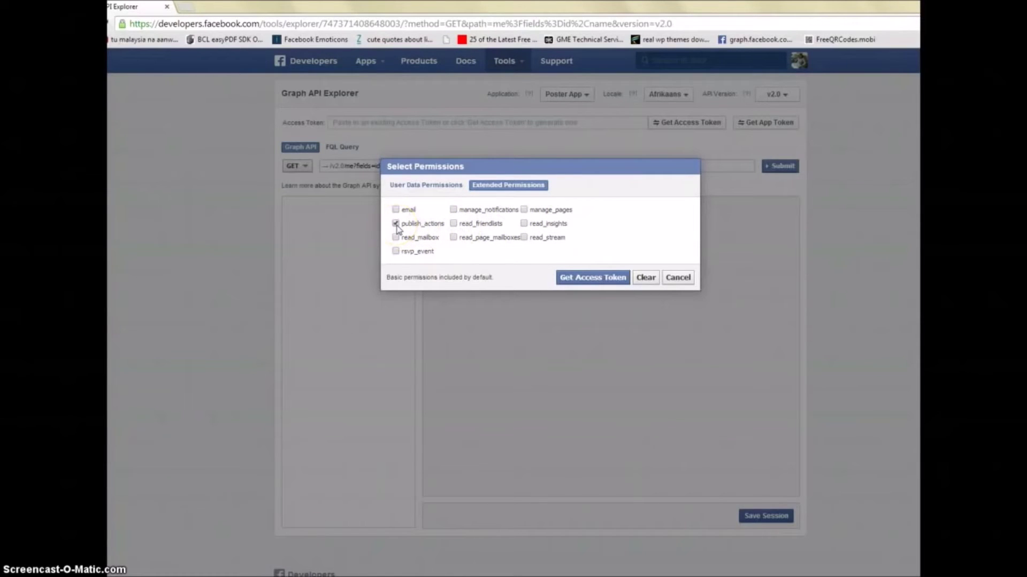
left_click(576, 282)
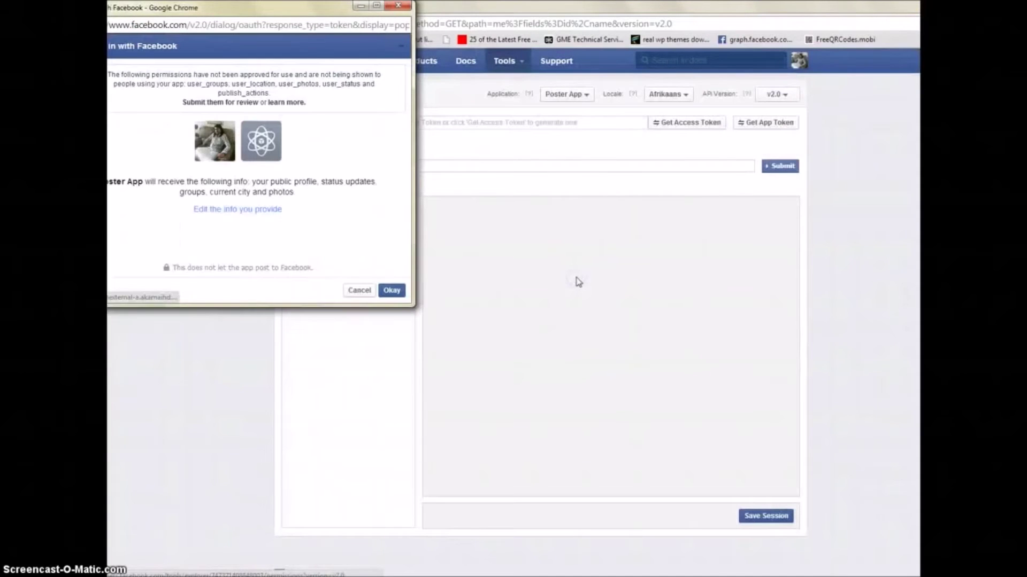
Step: Review the unapproved-permissions warning and approve the permissions Poster App requests
left_click(310, 29)
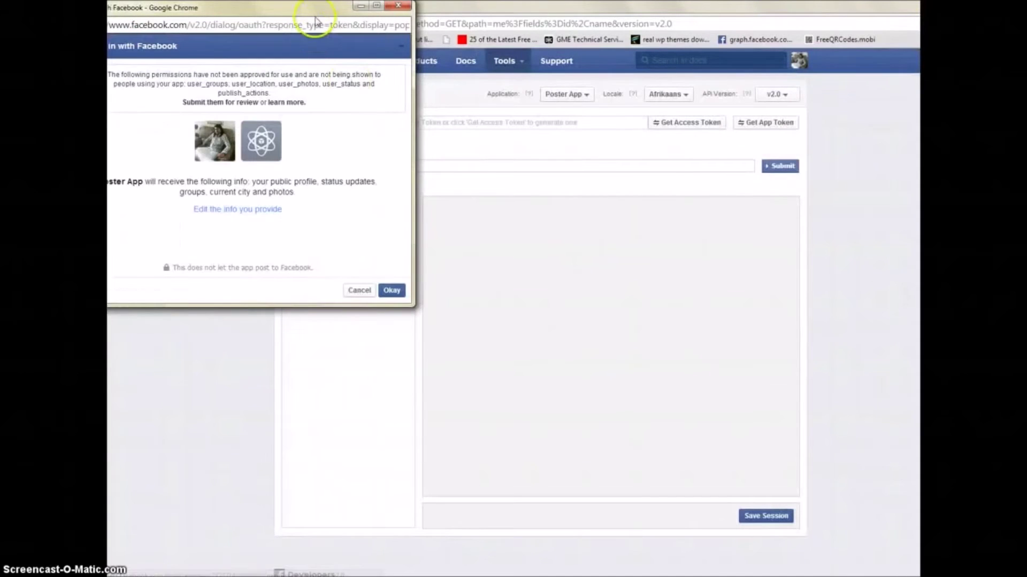
left_click_drag(161, 80, 331, 100)
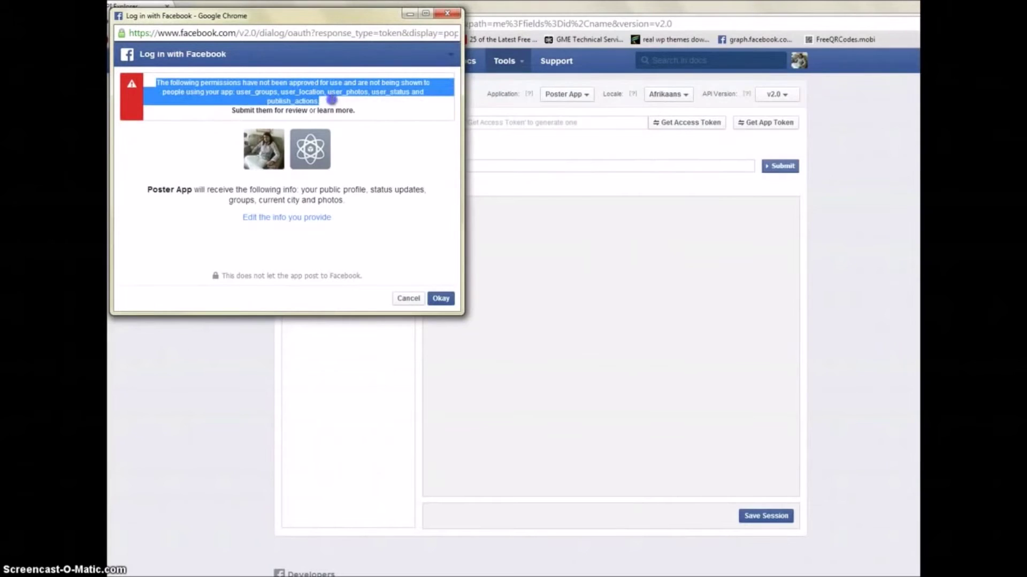
left_click(295, 97)
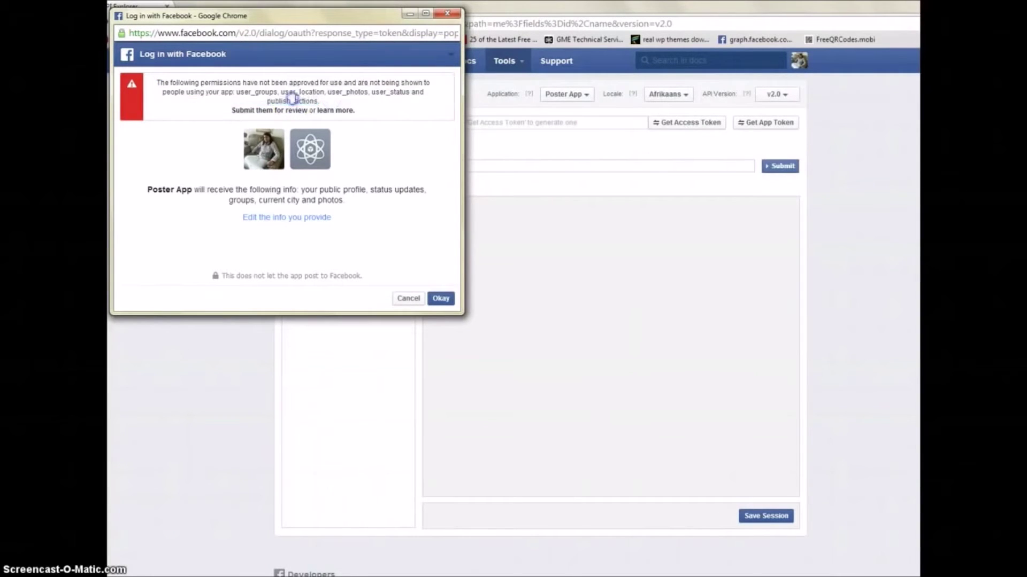
left_click_drag(326, 103, 198, 79)
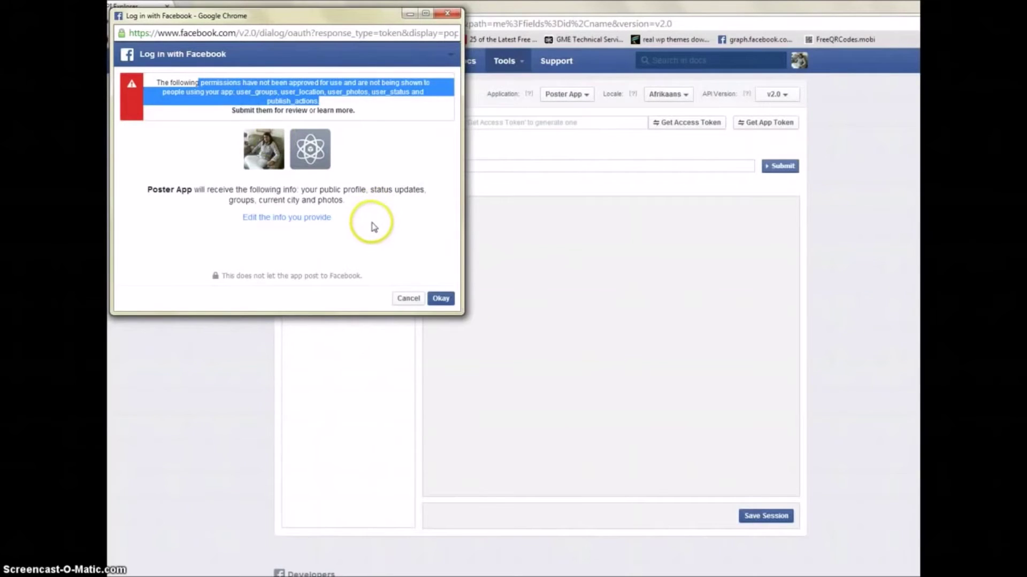
left_click(439, 300)
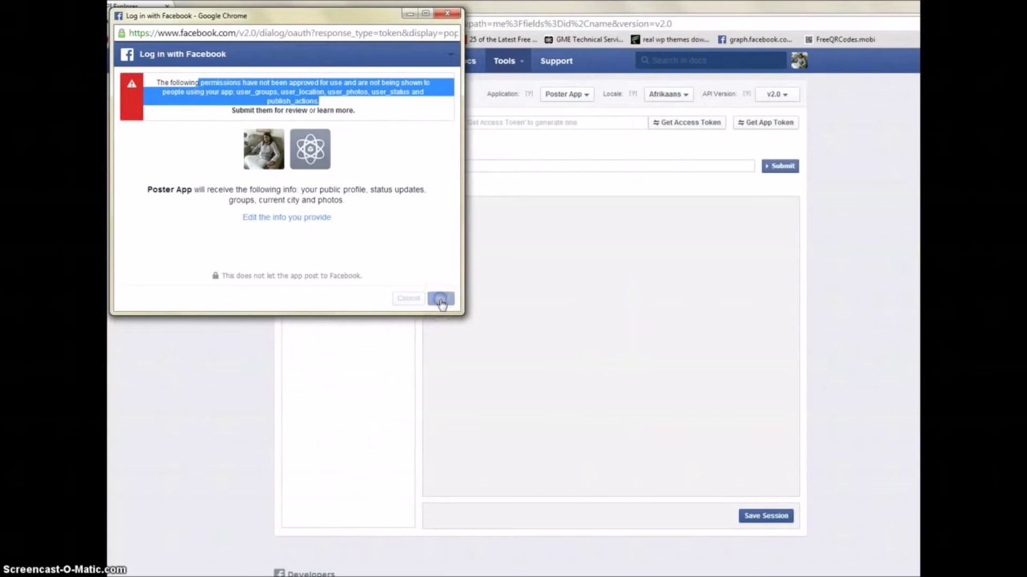
Step: Change the post audience from Friends to Public and confirm to generate the access token
left_click(298, 220)
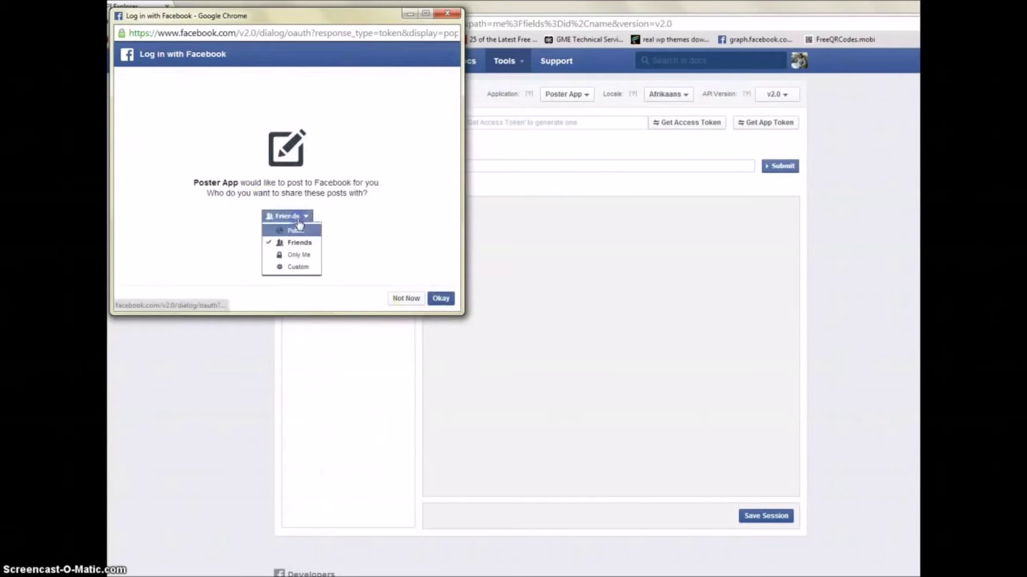
left_click(298, 231)
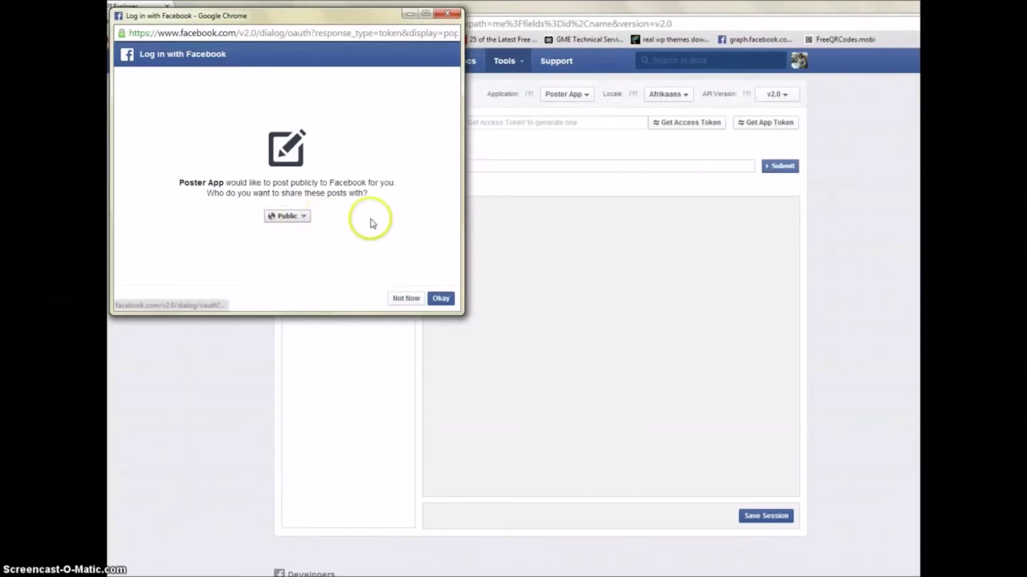
left_click(293, 220)
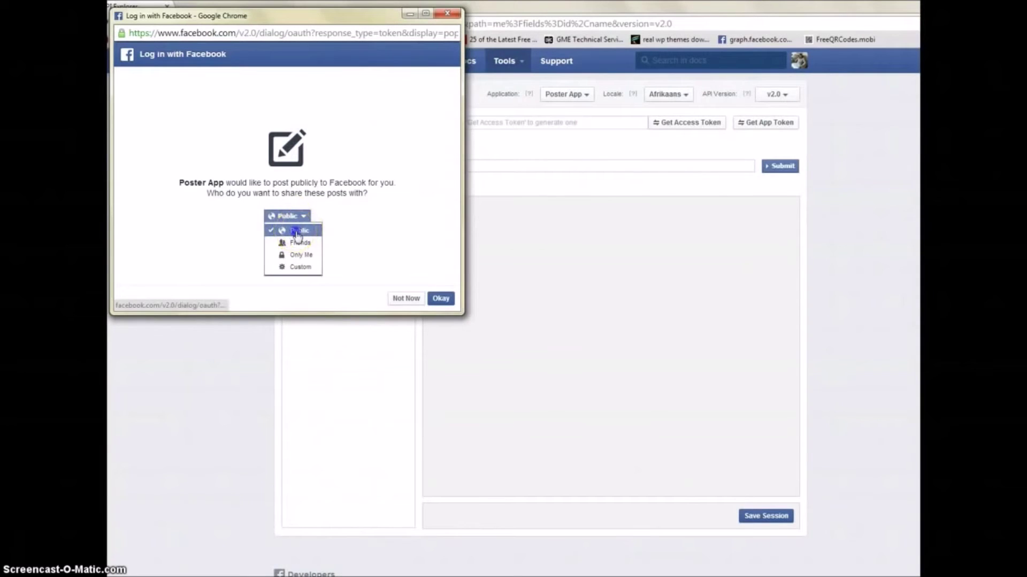
left_click(293, 232)
left_click(447, 303)
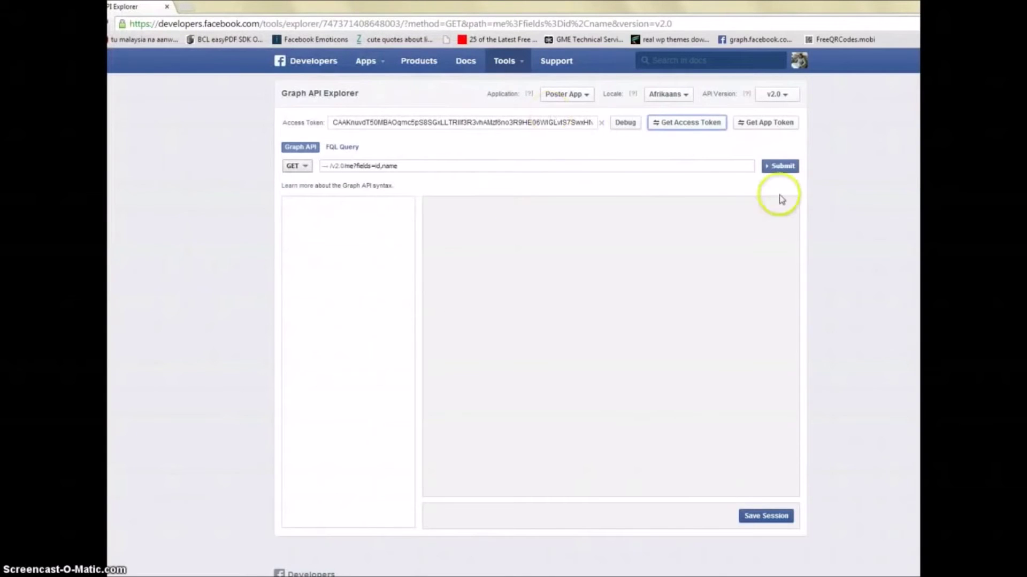
Step: Run the me query with the new token and load the returned user profile
left_click(780, 168)
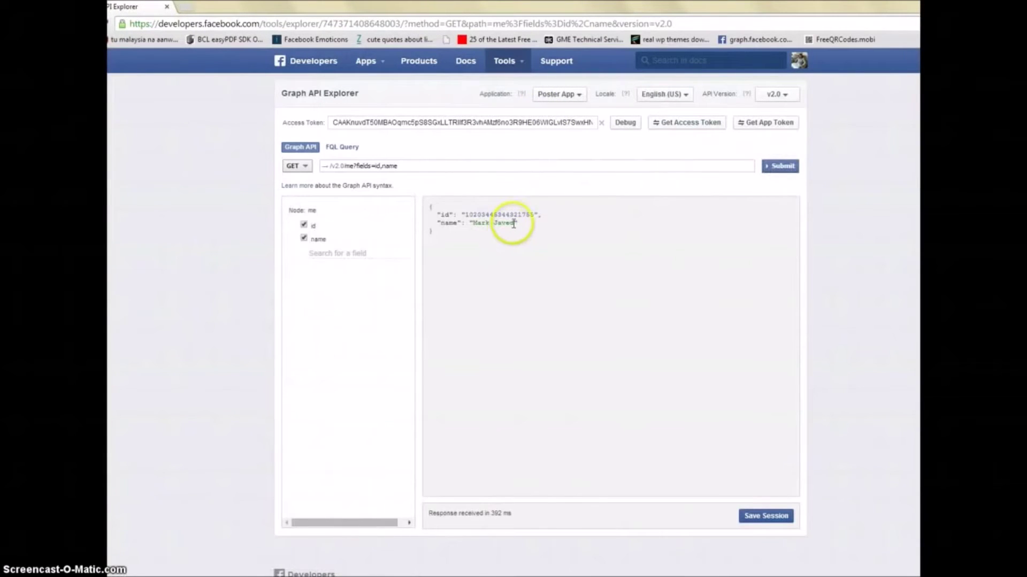
left_click_drag(513, 223, 430, 206)
left_click(468, 216)
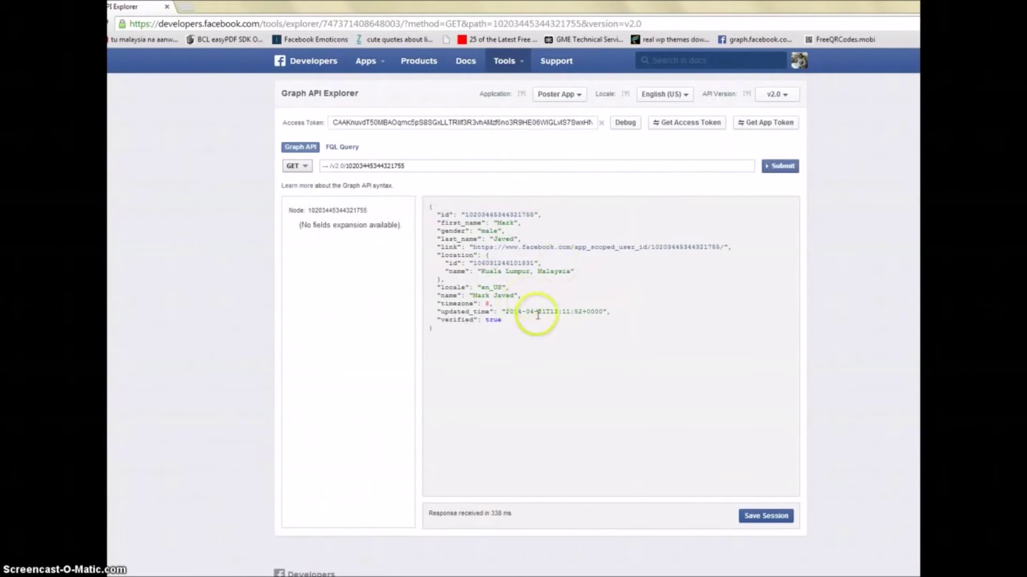
Step: Copy the whole access token from the Access Token field
left_click(489, 122)
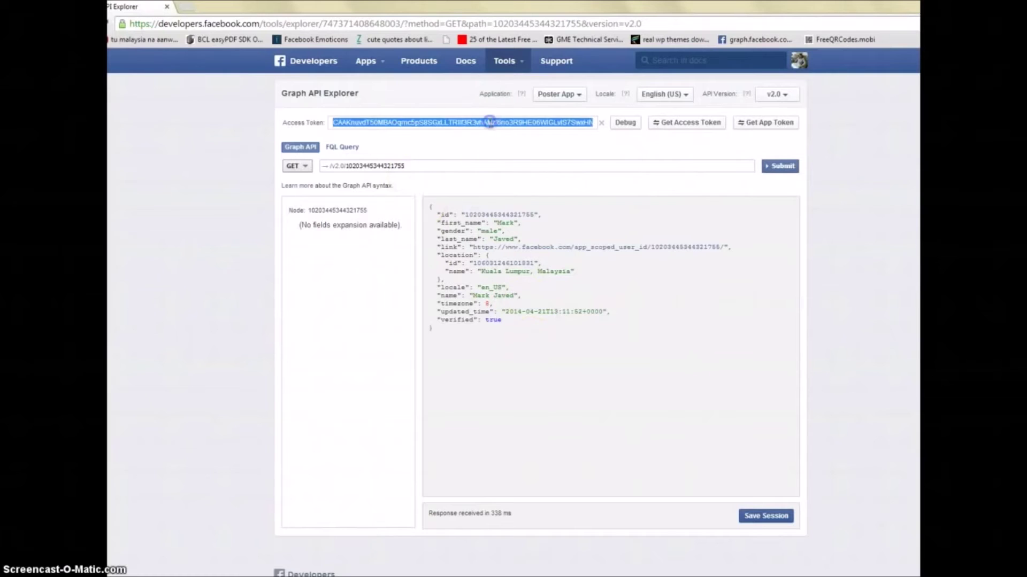
right_click(489, 122)
left_click(529, 175)
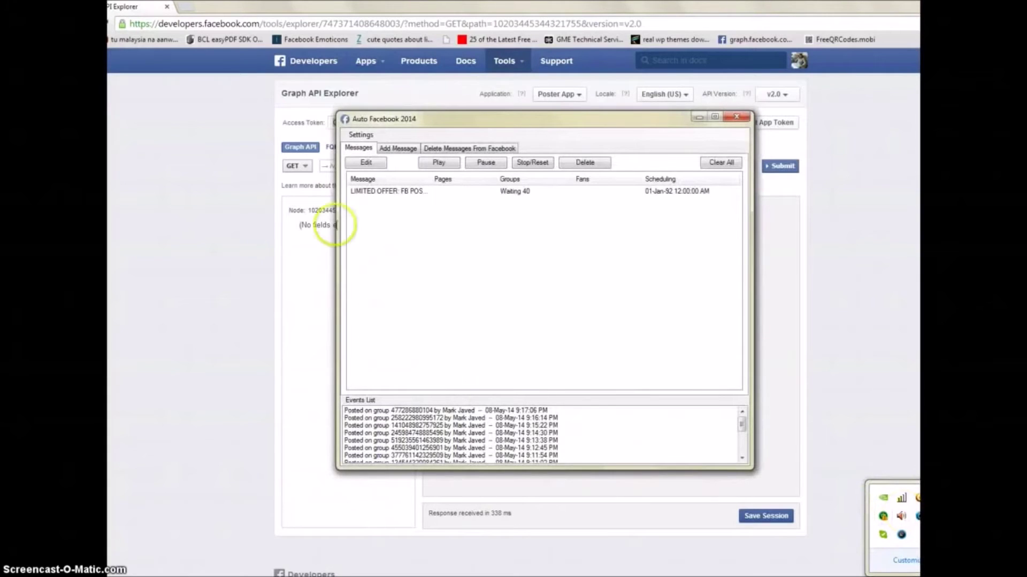
Step: Move the Auto Facebook 2014 window lower, keeping the token visible, and open Settings > Accounts
left_click(369, 135)
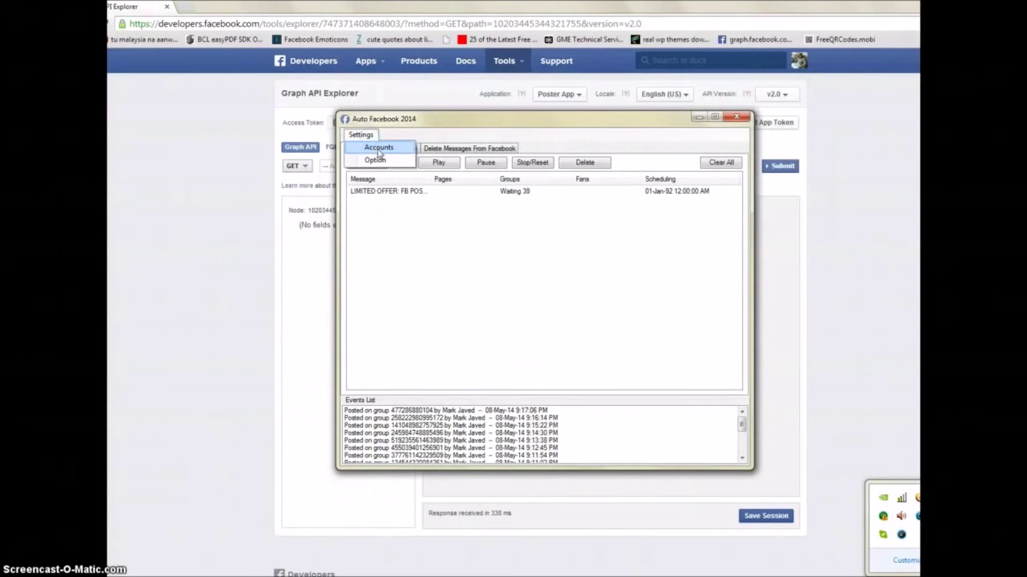
left_click(429, 132)
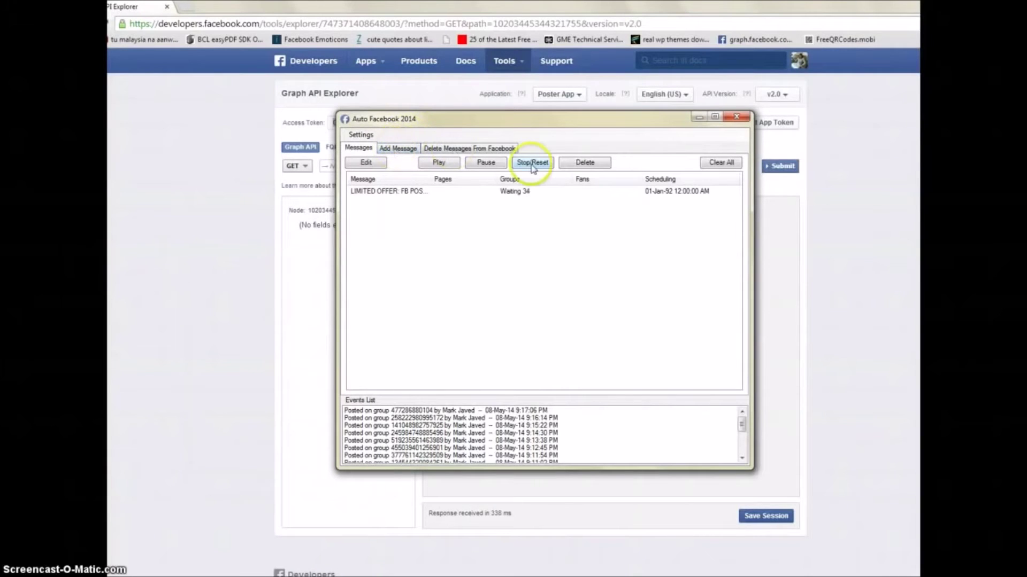
left_click(361, 134)
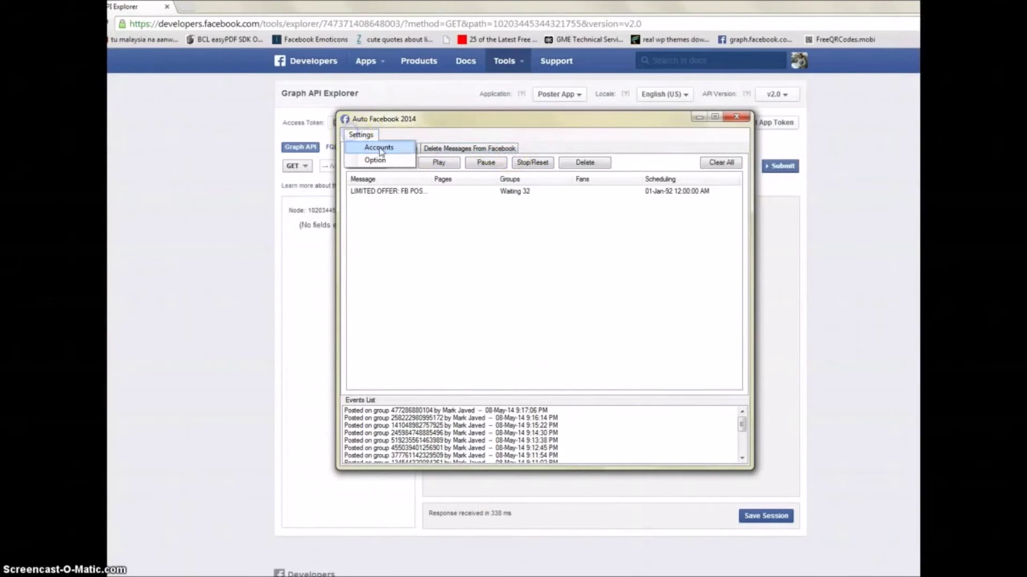
left_click_drag(393, 119, 395, 180)
left_click(444, 122)
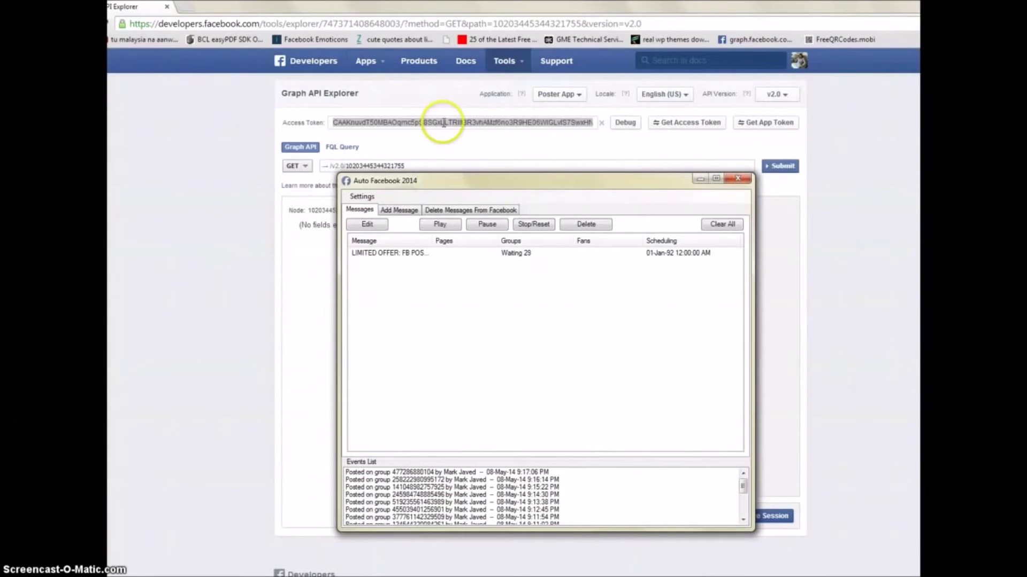
left_click(361, 196)
left_click(377, 211)
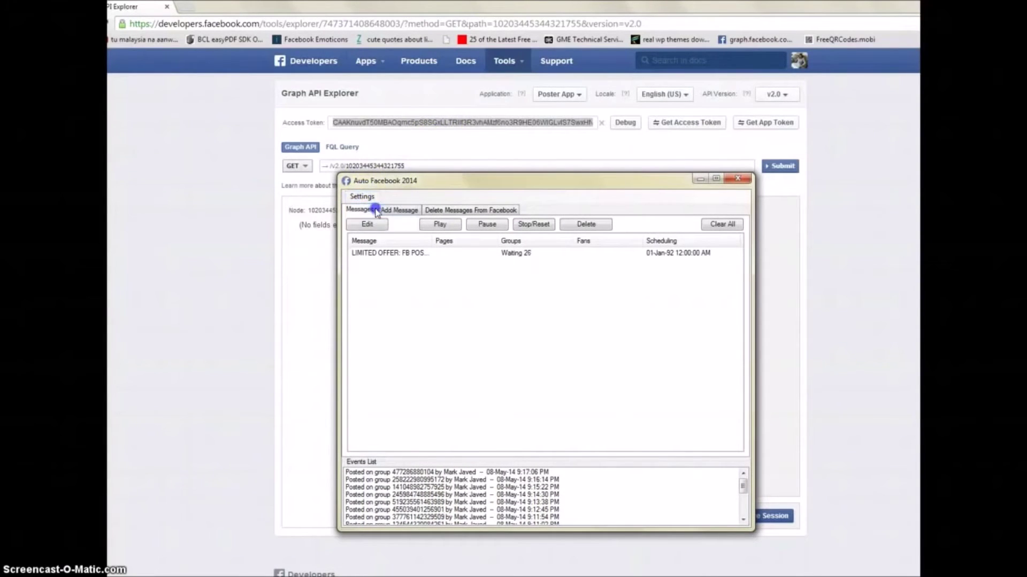
left_click(441, 307)
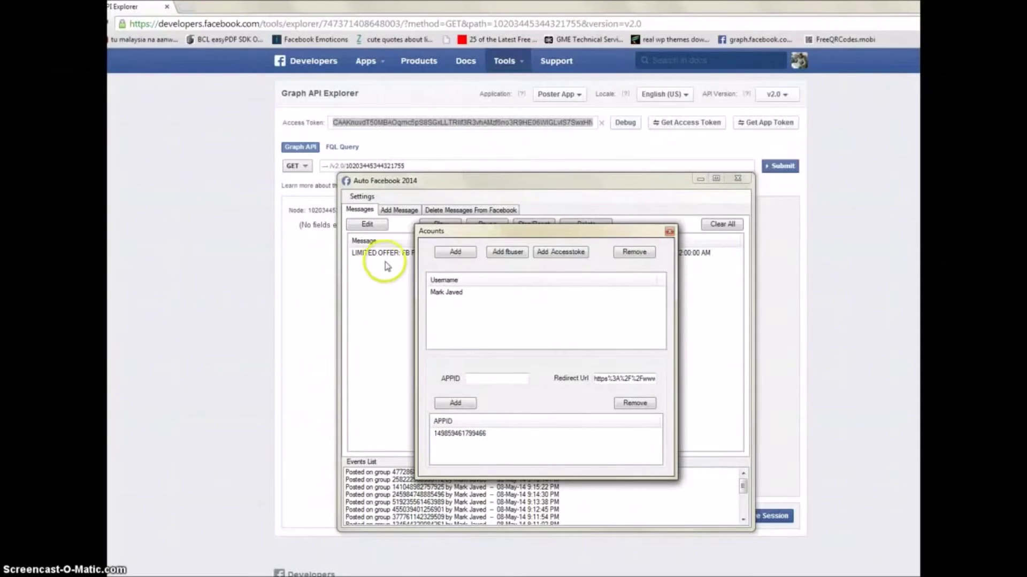
left_click(669, 231)
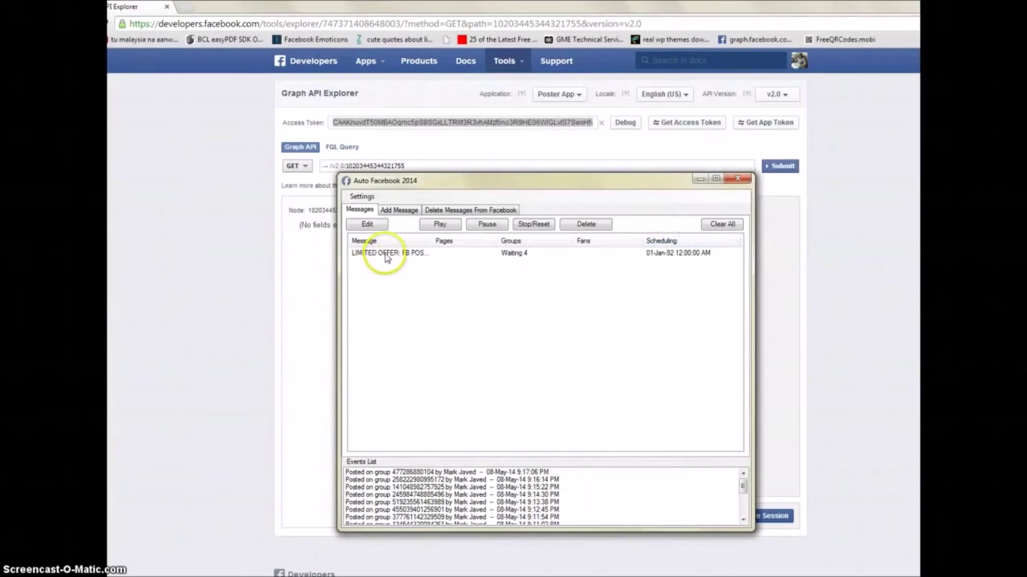
left_click(388, 255)
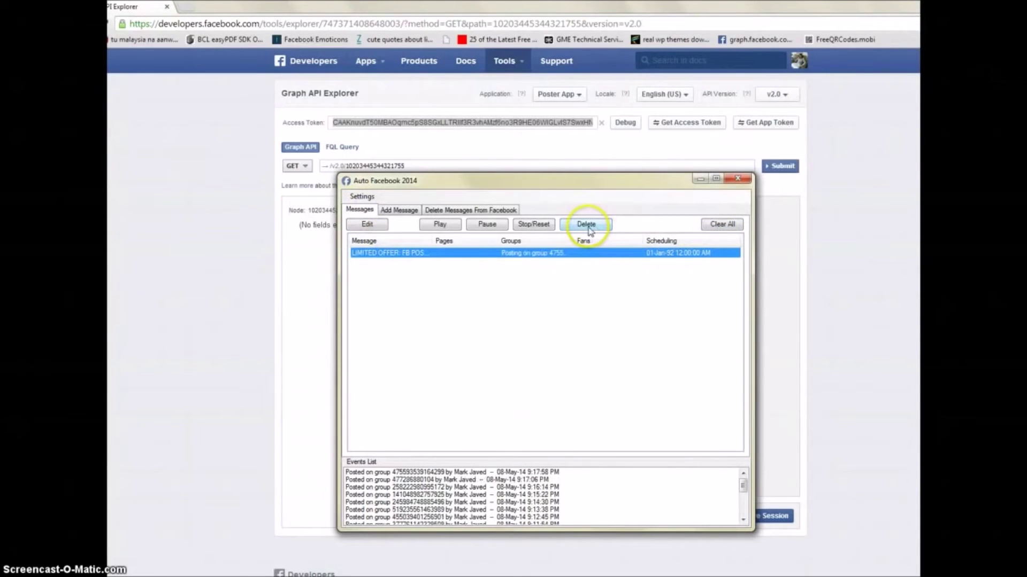
left_click(362, 196)
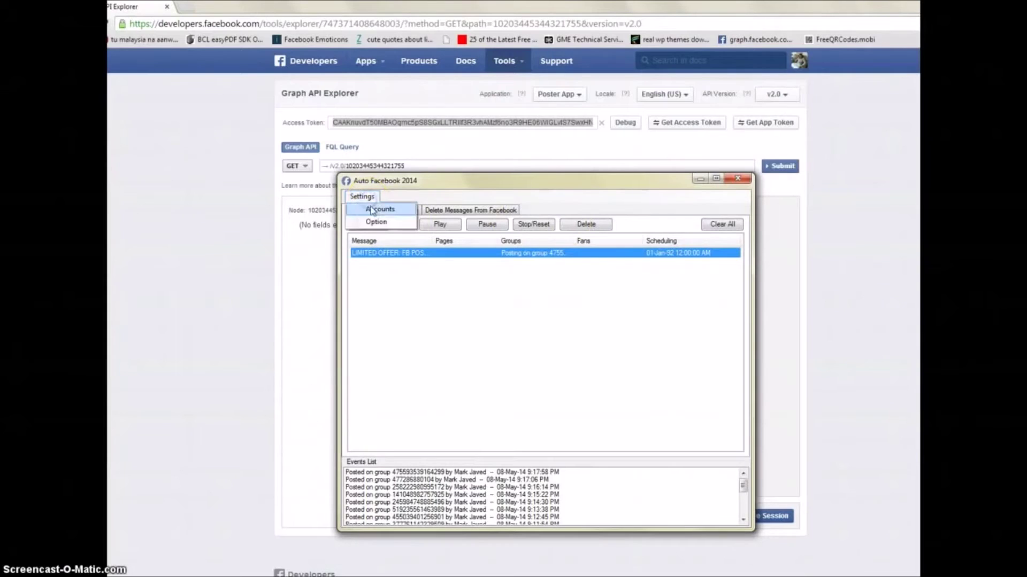
left_click(374, 210)
left_click(442, 299)
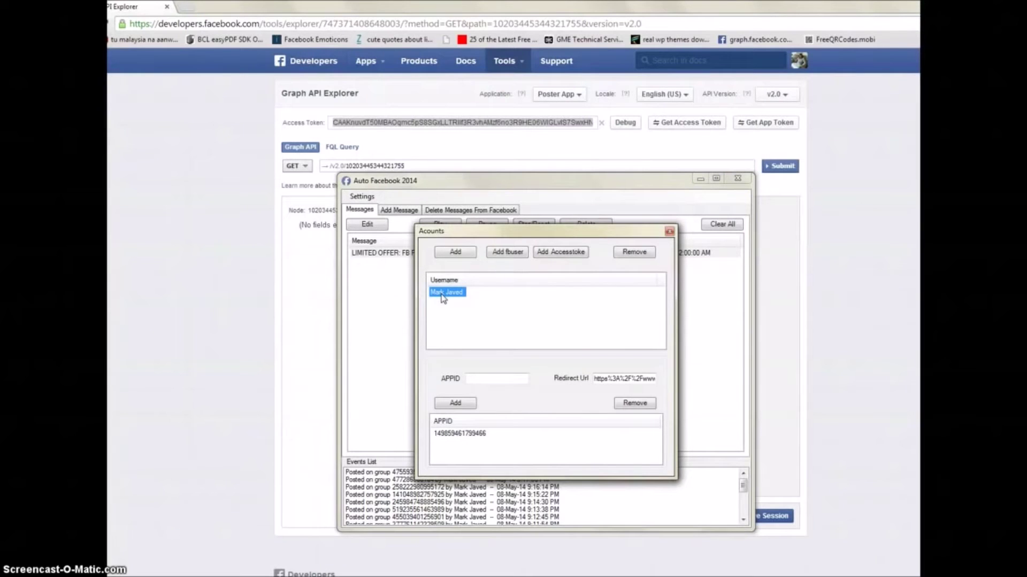
left_click(568, 300)
left_click(553, 256)
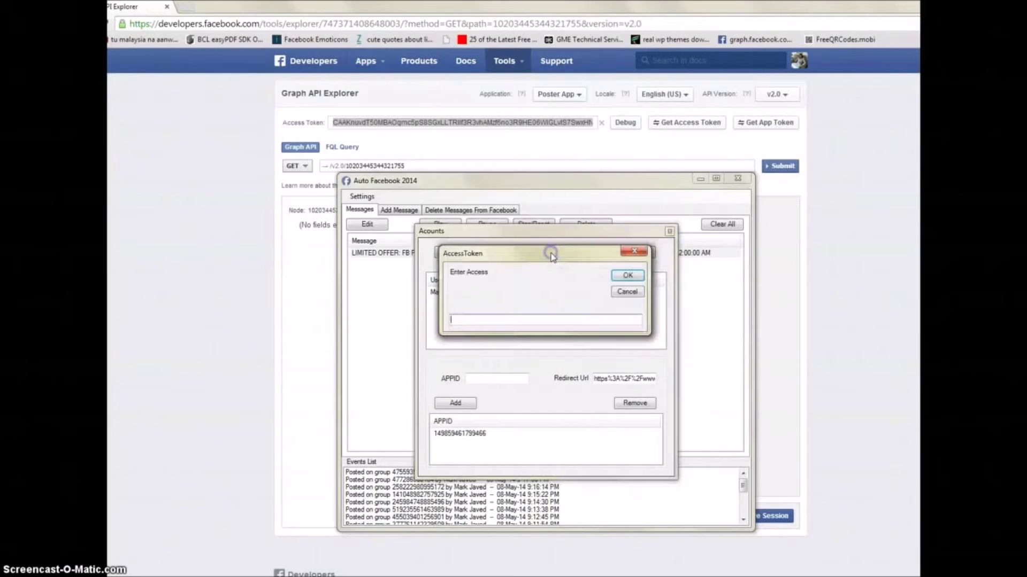
left_click(627, 292)
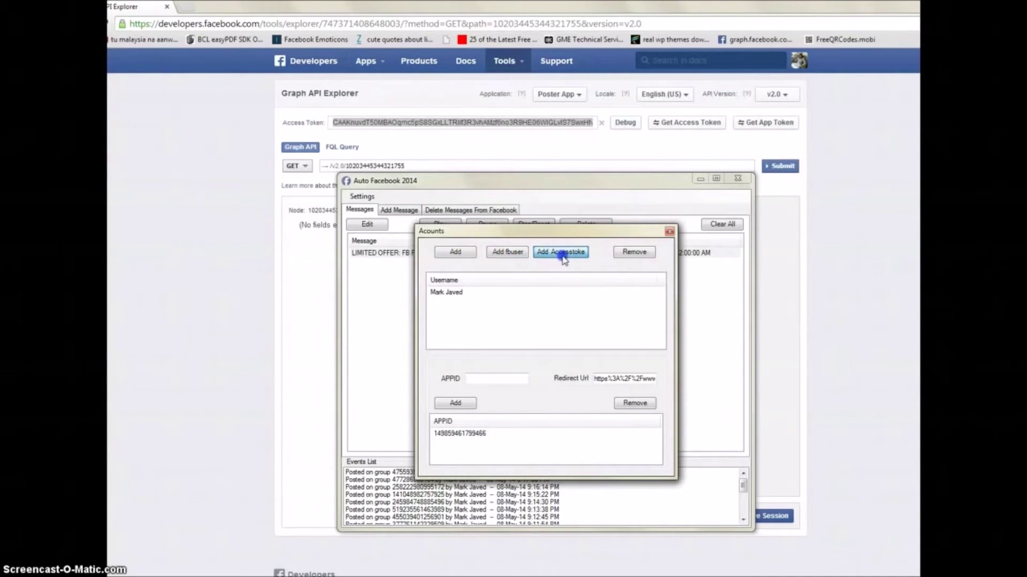
Step: Add an account by pasting the copied token into Enter Access with Ctrl+V and confirming
left_click(563, 259)
left_click(515, 321)
key("ctrl+v")
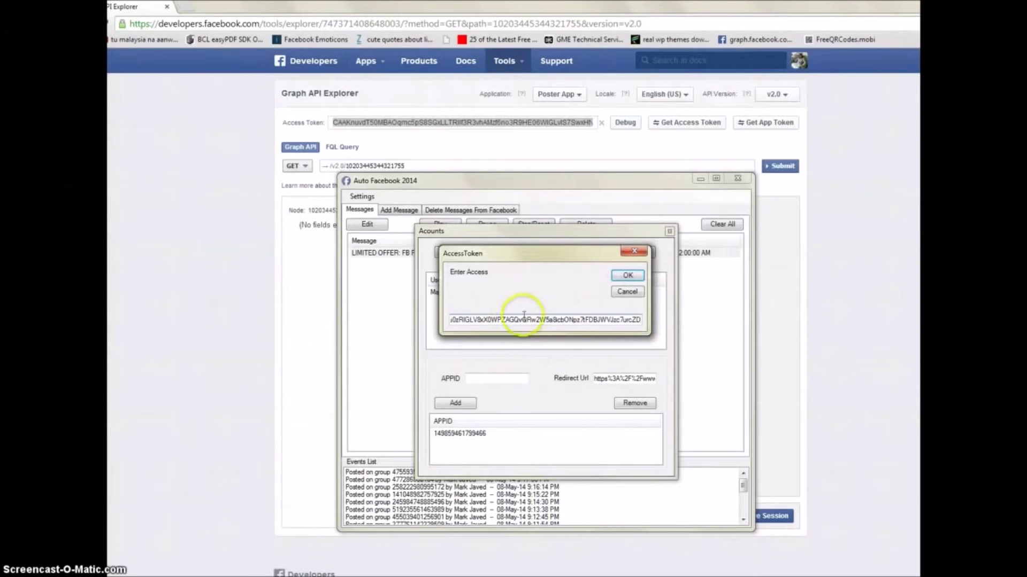
left_click(628, 275)
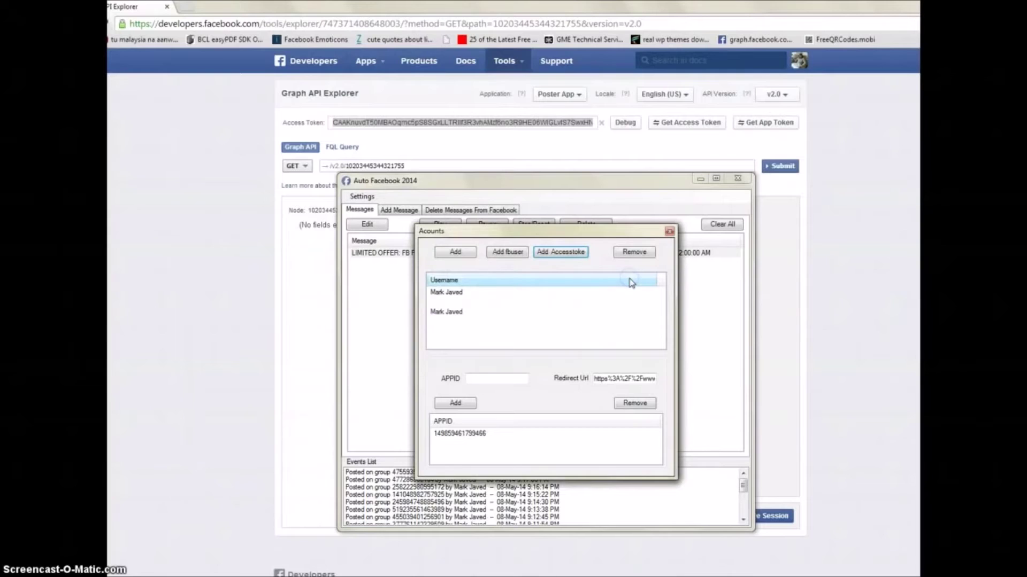
Step: Select the newly added account and the blank entry in the Accounts list
left_click(446, 313)
left_click(446, 315)
left_click(452, 316)
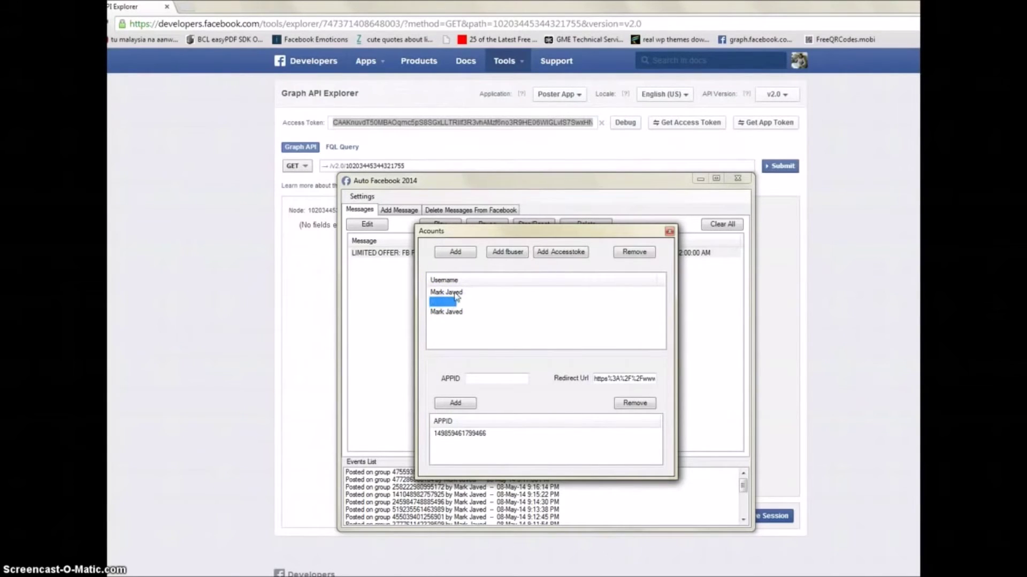
left_click(442, 295)
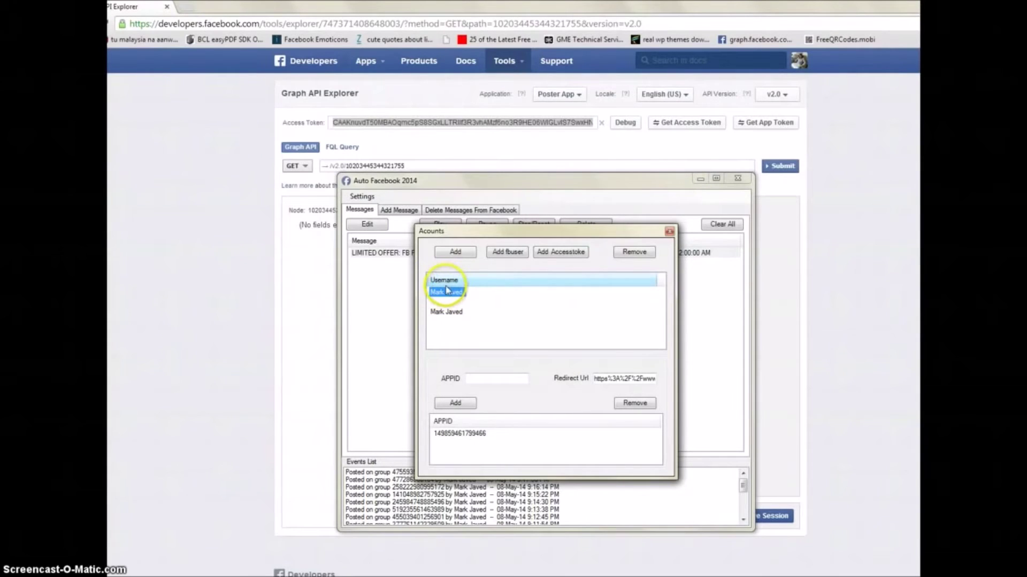
left_click(449, 303)
left_click(451, 305)
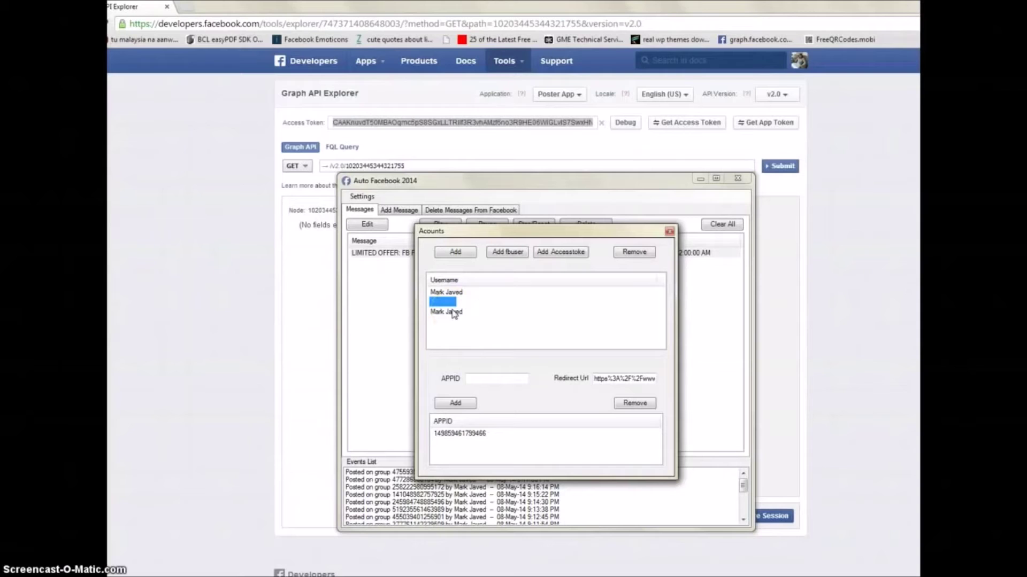
left_click(454, 311)
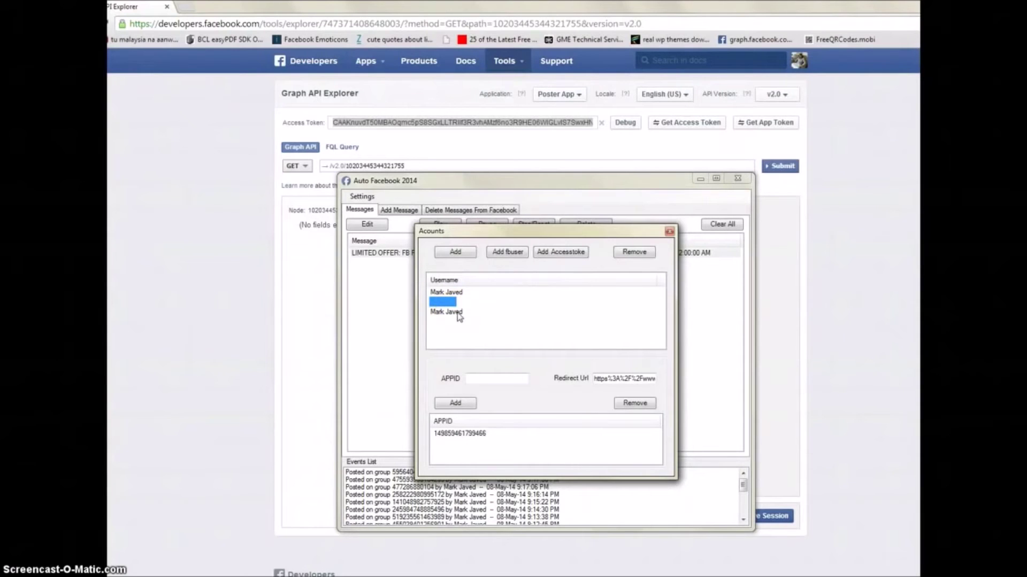
Step: Remove the duplicate account entry and select the leftover empty row
left_click(457, 312)
left_click(643, 259)
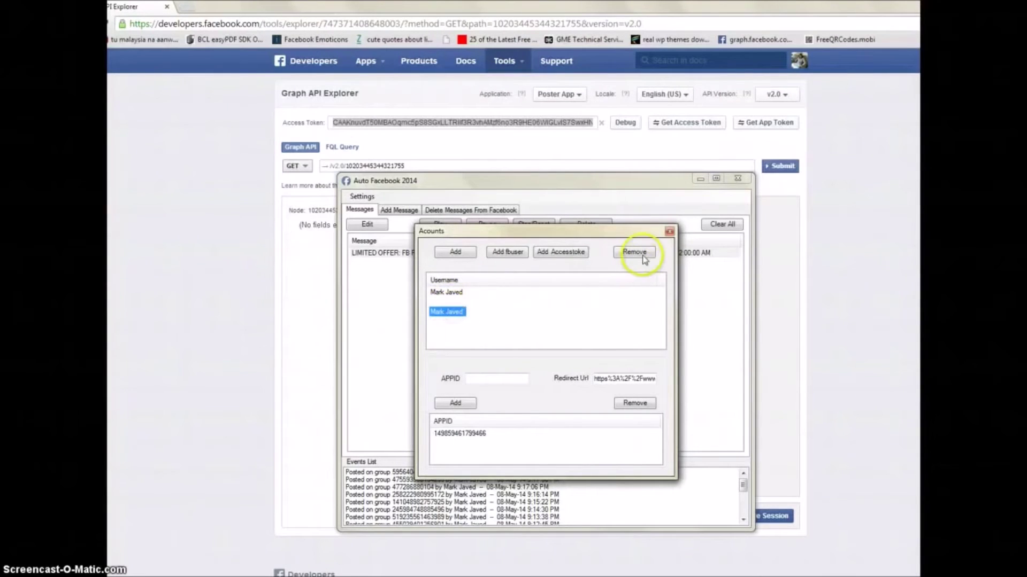
left_click(453, 303)
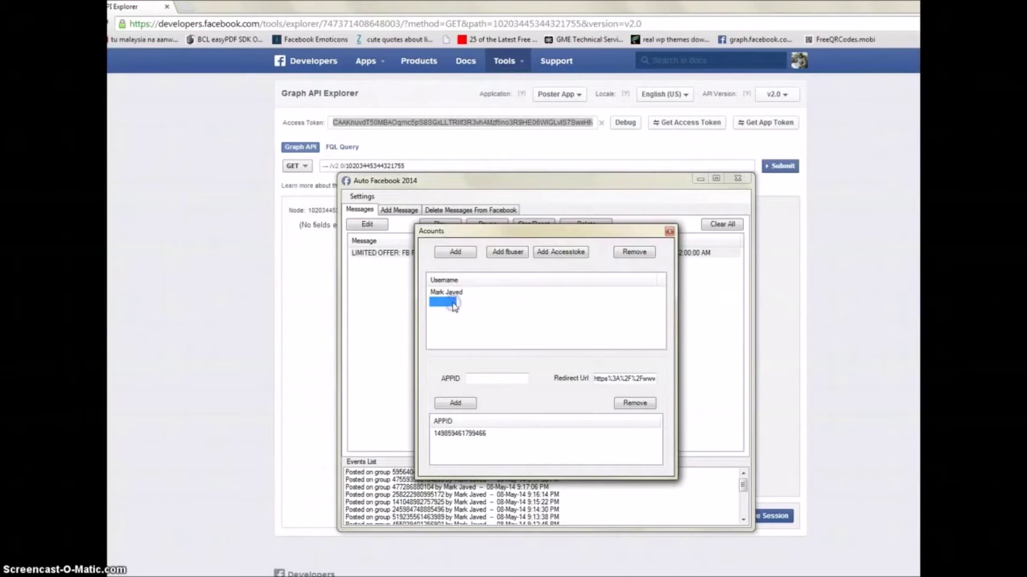
left_click(443, 303)
left_click(451, 304)
left_click(436, 342)
left_click(445, 312)
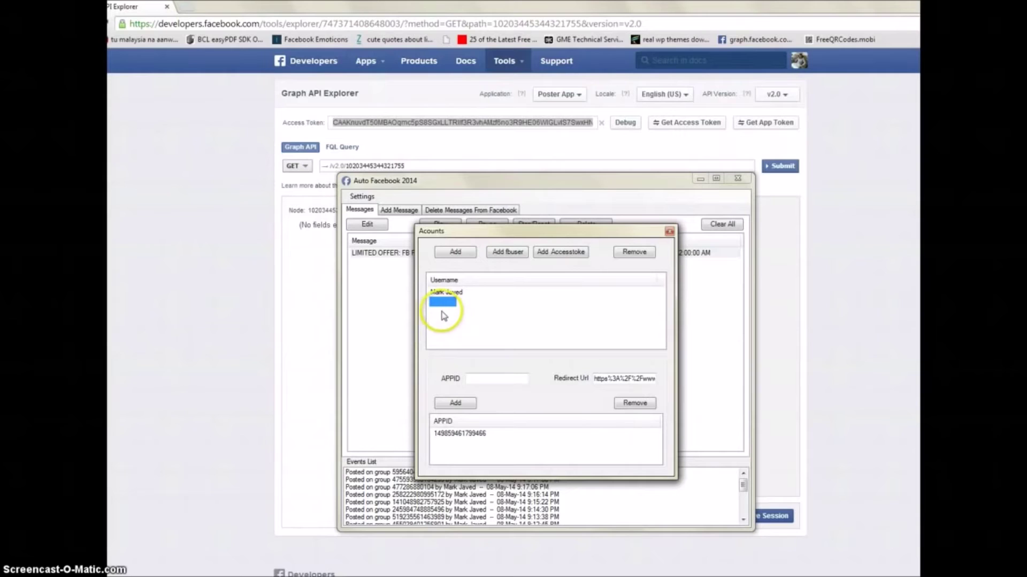
Step: Try removing the empty account row, then close the Accounts window
left_click(441, 303)
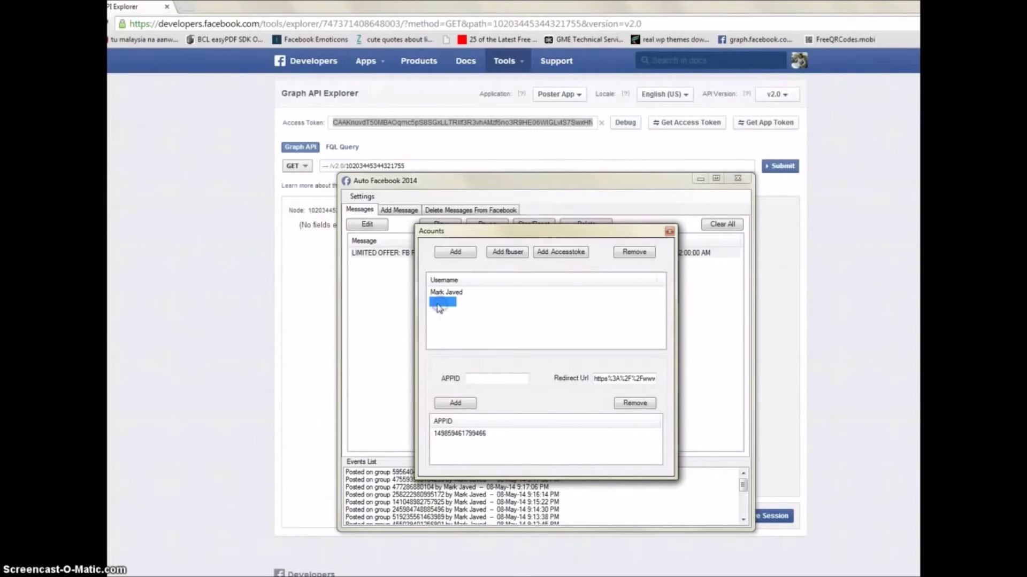
left_click(639, 253)
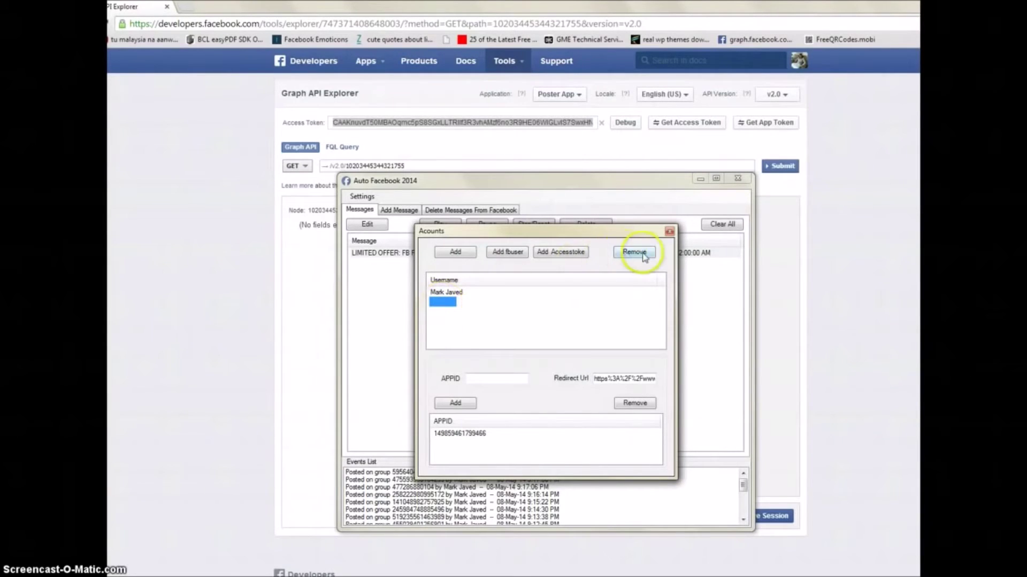
left_click(669, 231)
left_click(658, 241)
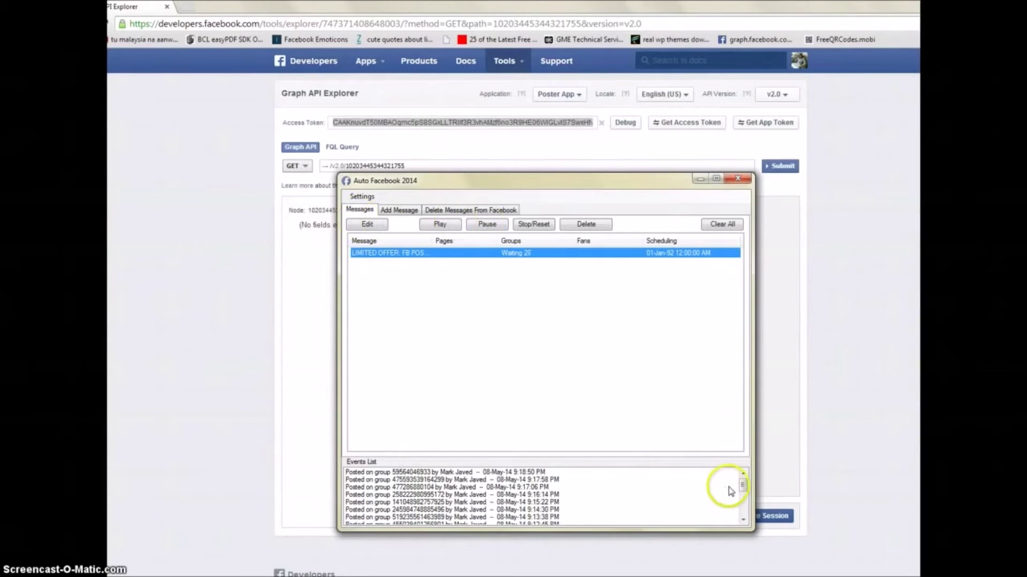
left_click_drag(741, 485, 744, 519)
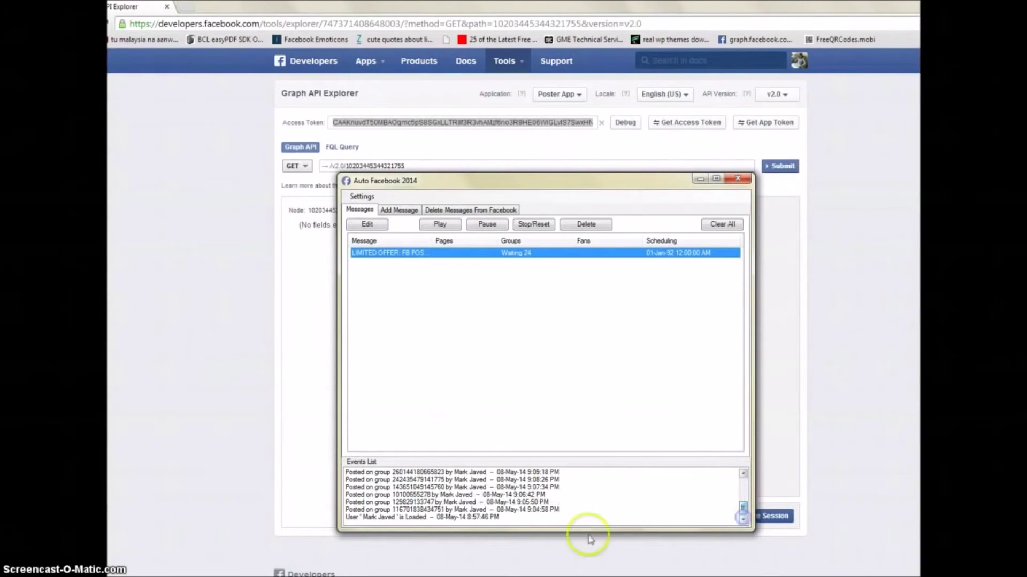
left_click(338, 517)
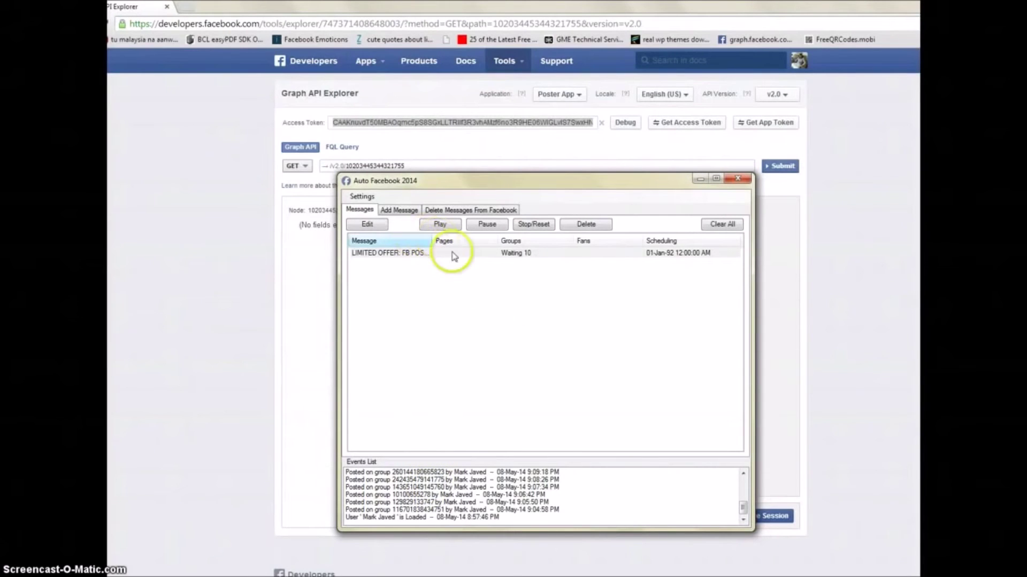
Step: Open the Add Message form and select the LIMITED OFFER promo text and its shortened link
left_click(412, 212)
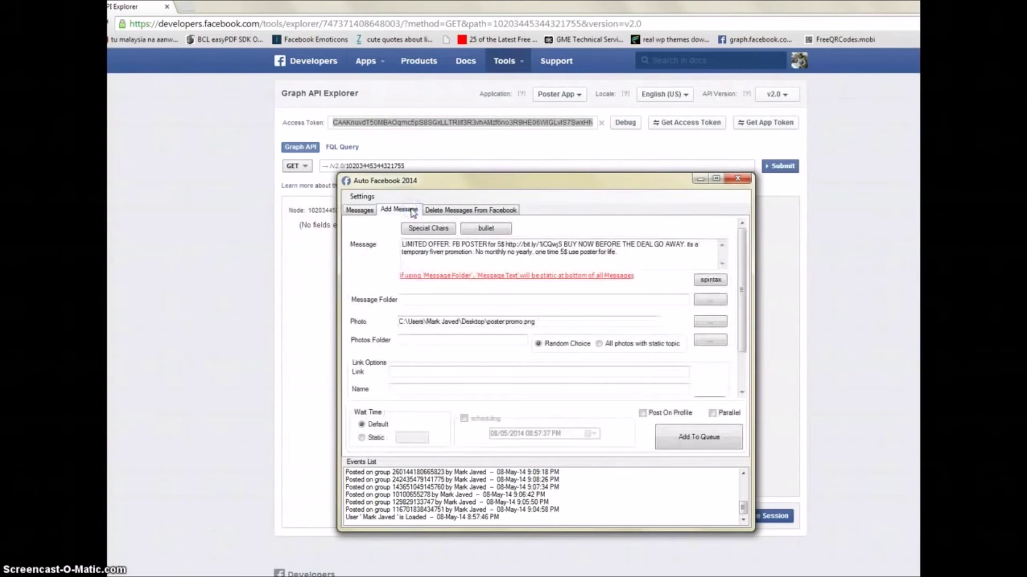
left_click_drag(637, 255, 398, 242)
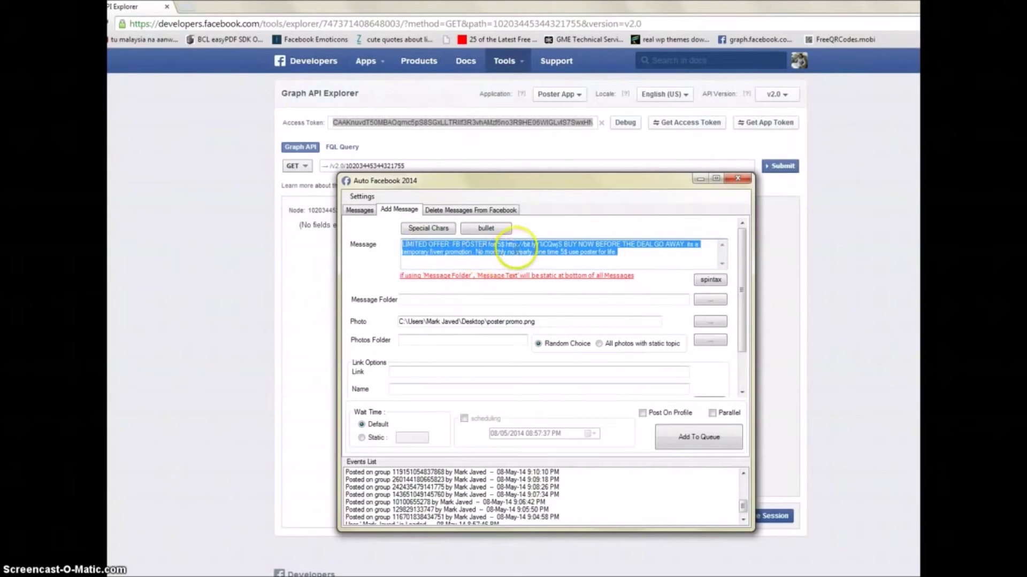
left_click_drag(506, 245, 555, 245)
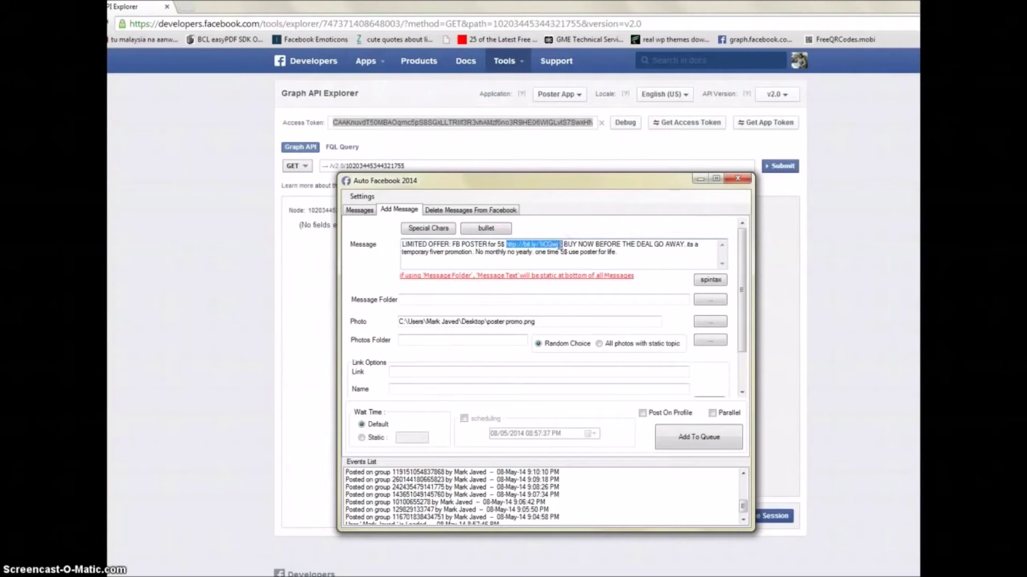
left_click_drag(561, 245, 563, 245)
left_click_drag(574, 247, 560, 246)
left_click(503, 245)
left_click(498, 250)
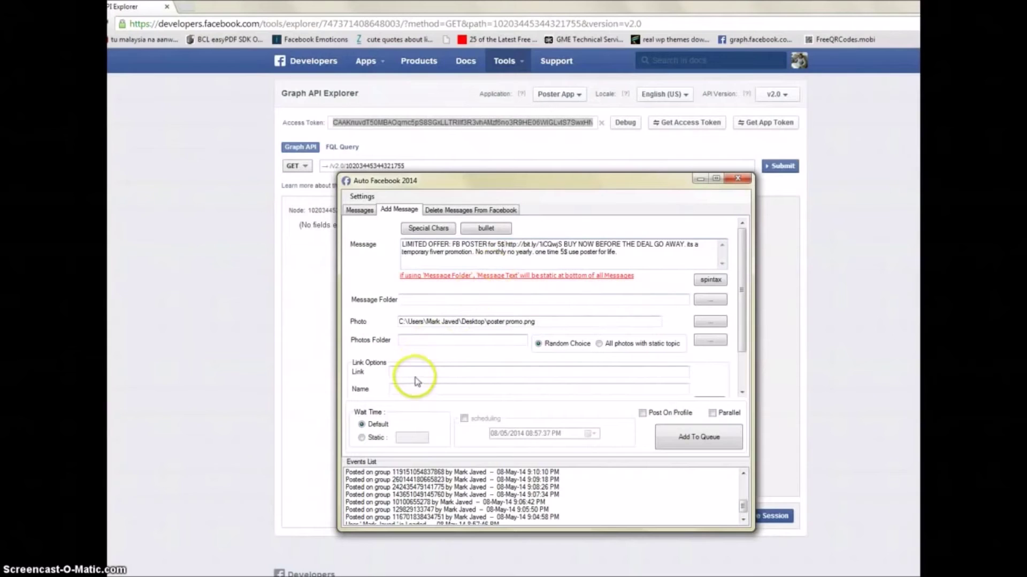
Step: Start a link entry, erase it, and reselect the message text after FB POSTER
left_click(409, 372)
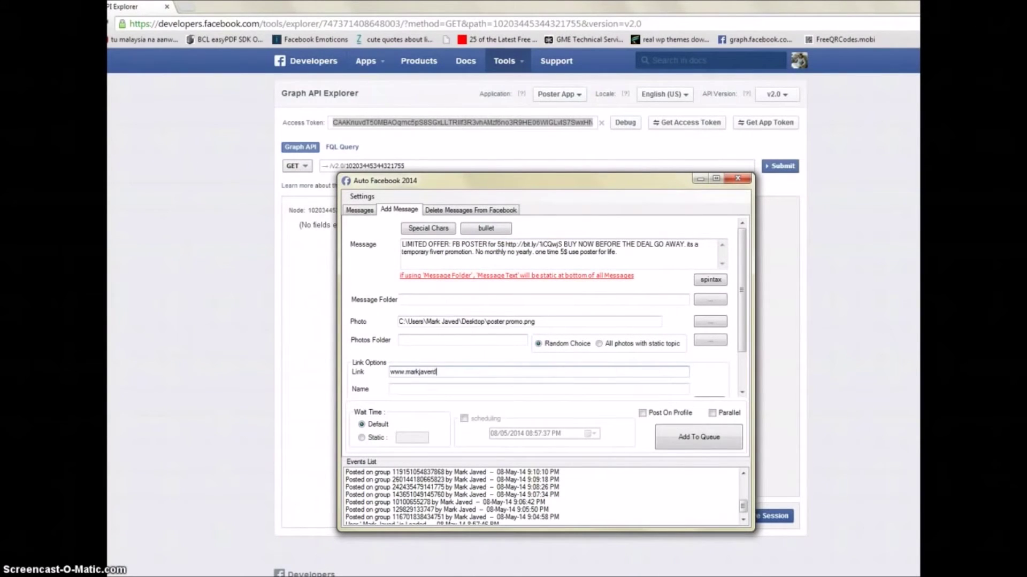
key("BackSpace")
key("BackSpace")
key("BackSpace")
key("BackSpace")
key("BackSpace")
key("BackSpace")
key("BackSpace")
key("BackSpace")
key("BackSpace")
key("BackSpace")
key("BackSpace")
key("BackSpace")
left_click(367, 301)
left_click_drag(618, 252, 393, 240)
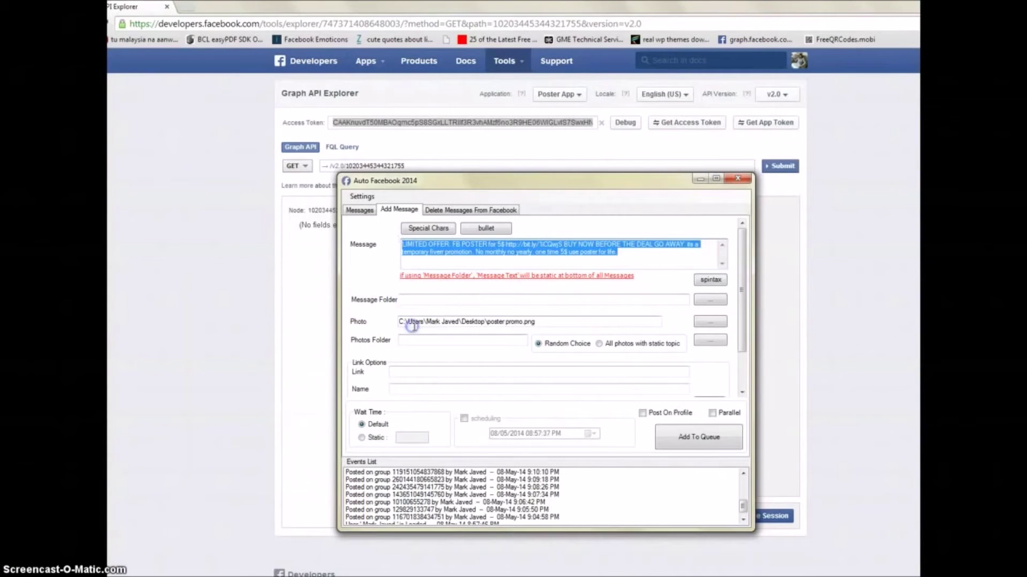
left_click(709, 321)
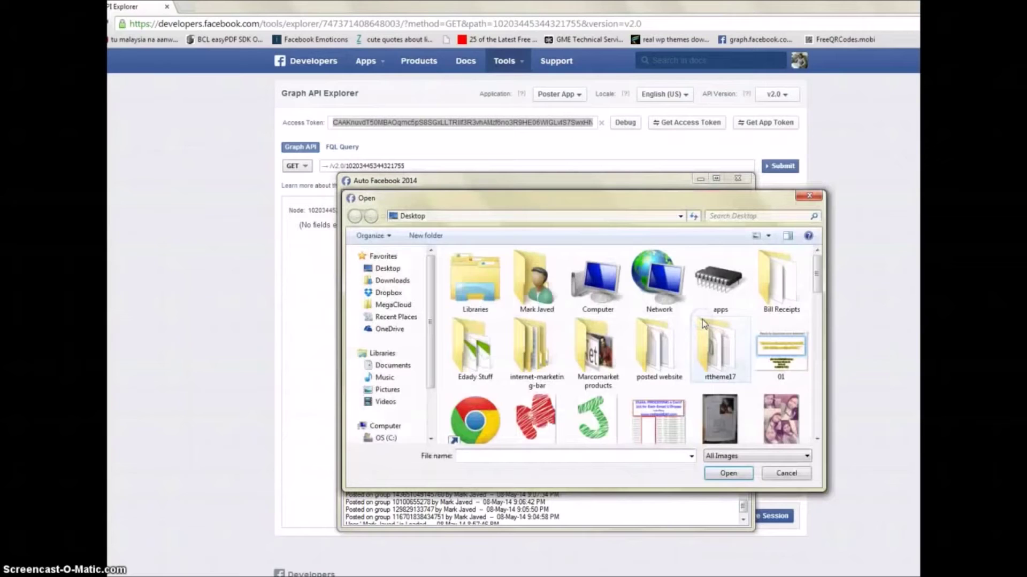
left_click(809, 196)
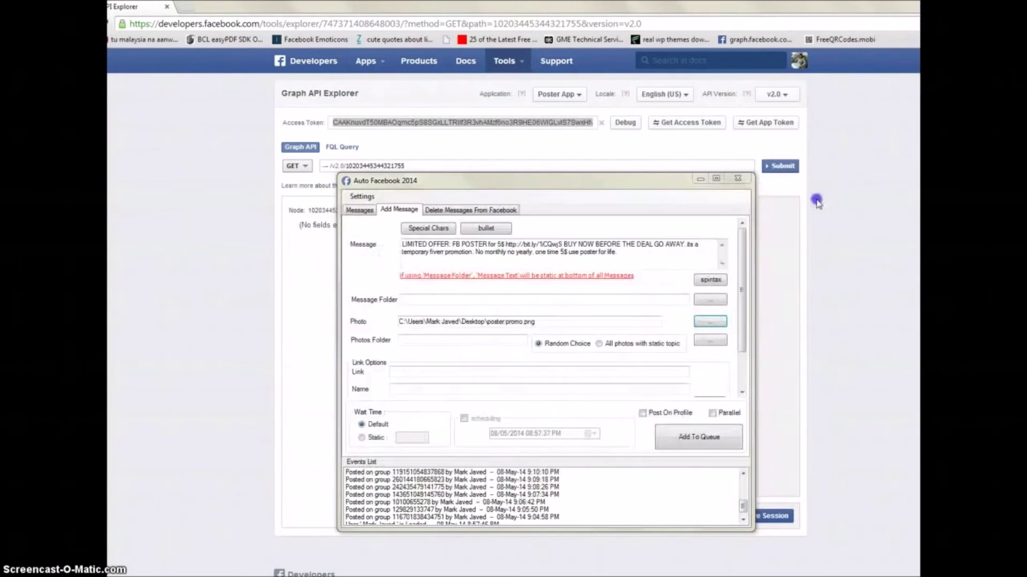
left_click(424, 371)
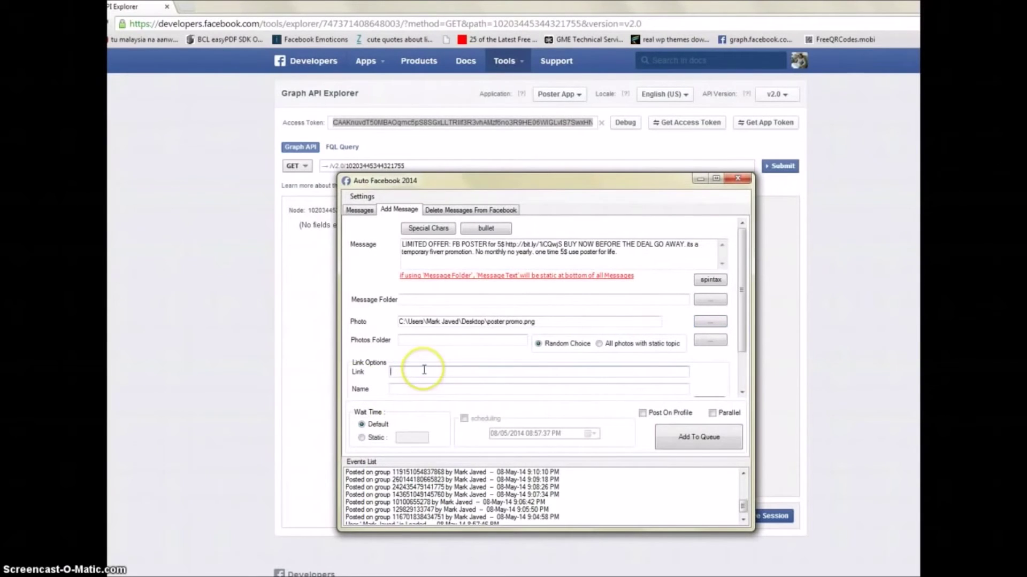
mouse_move(424, 370)
left_mouse_down()
mouse_move(385, 367)
mouse_move(408, 367)
mouse_move(413, 385)
mouse_move(431, 372)
left_mouse_up()
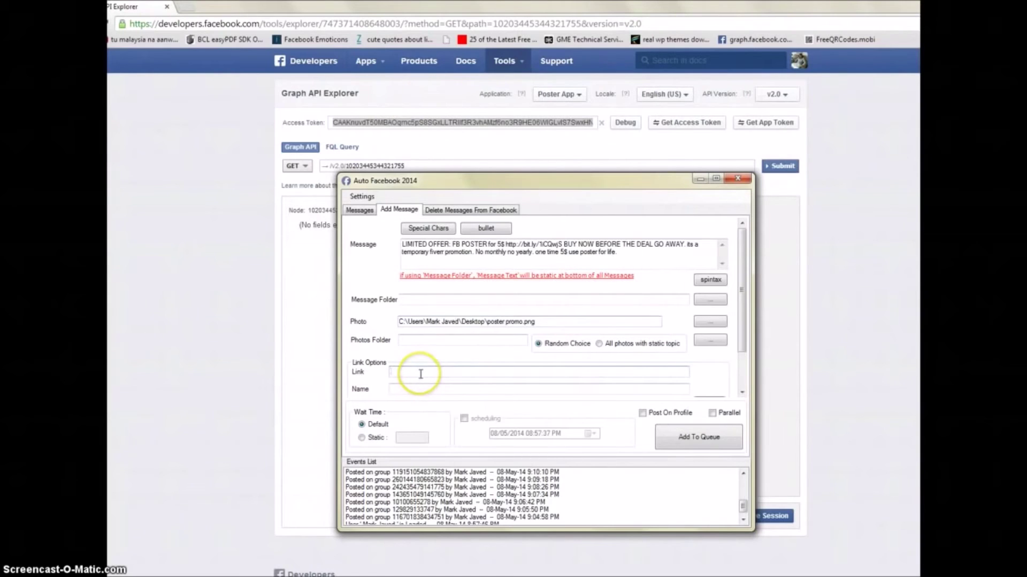
left_click_drag(535, 322, 397, 326)
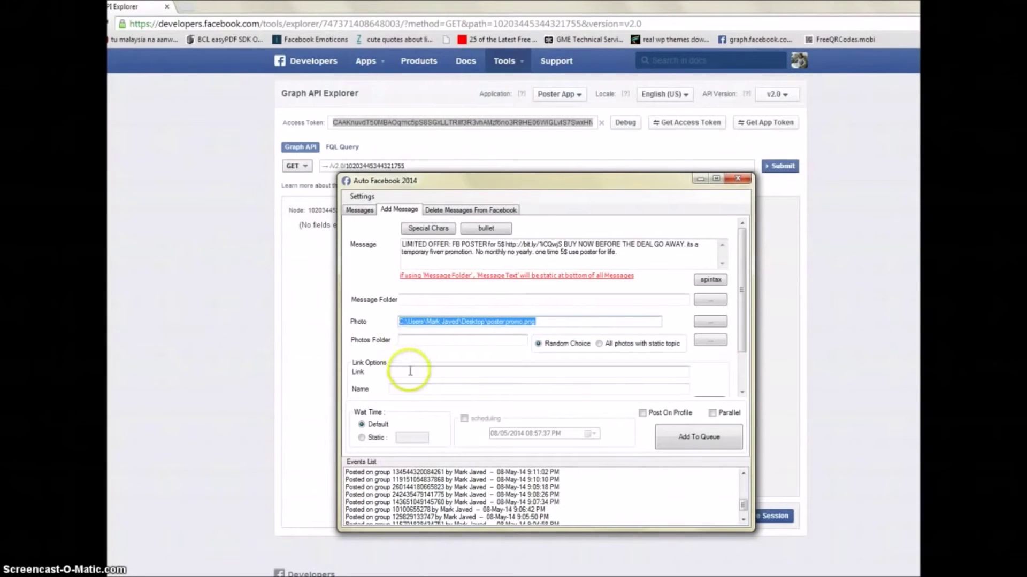
left_click(409, 370)
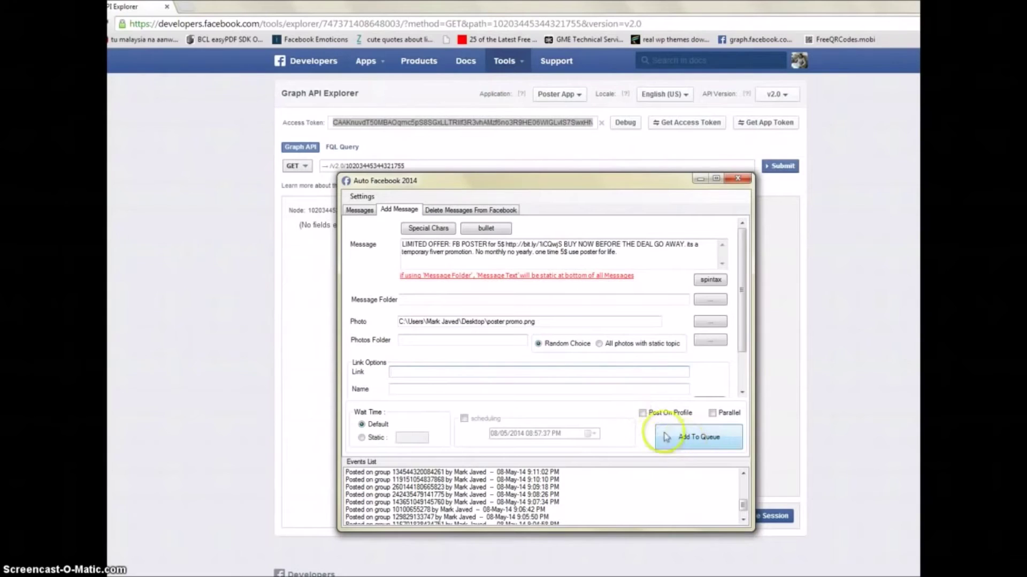
Step: Try scheduling with a posting date, then switch scheduling back off
left_click(464, 419)
left_click(554, 434)
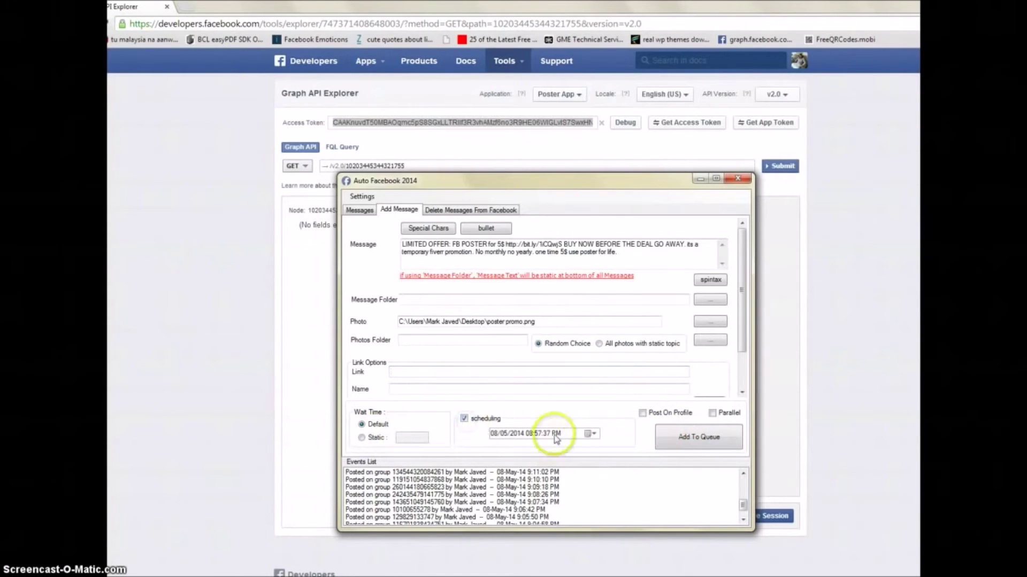
left_click(591, 434)
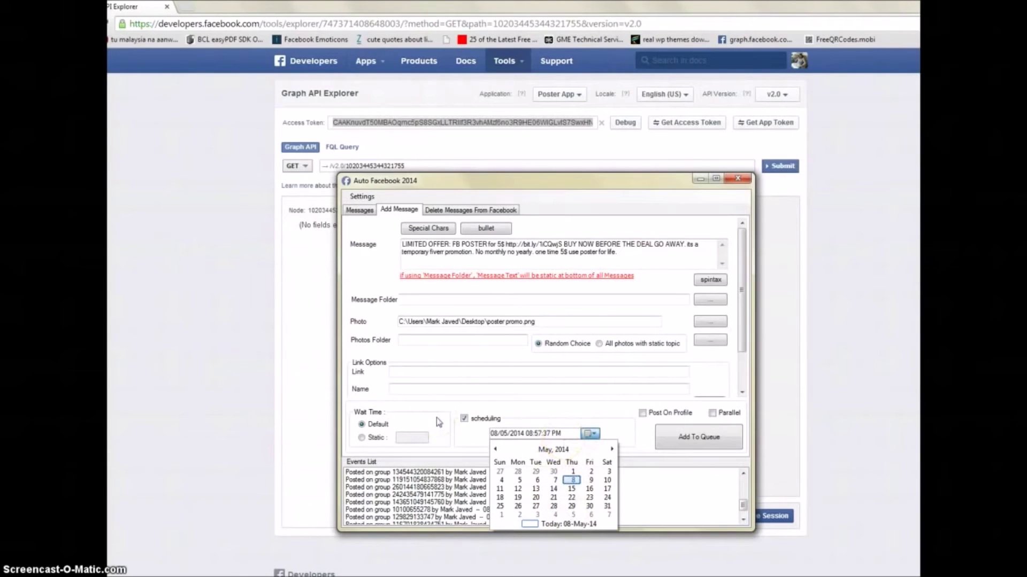
left_click(464, 419)
left_click(464, 419)
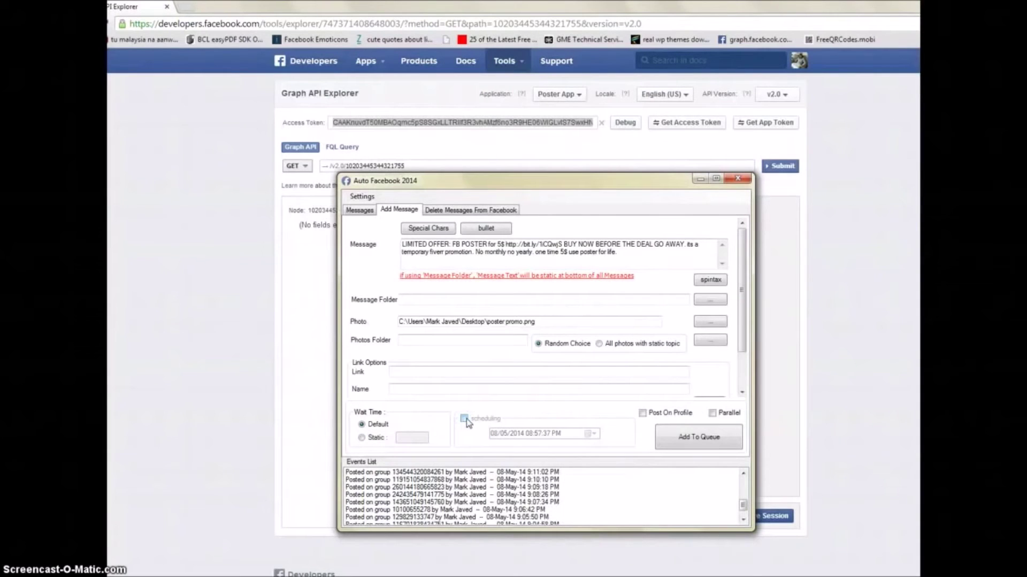
Step: Leave Post On Profile off and set the message to post in Parallel
left_click(642, 414)
left_click(712, 414)
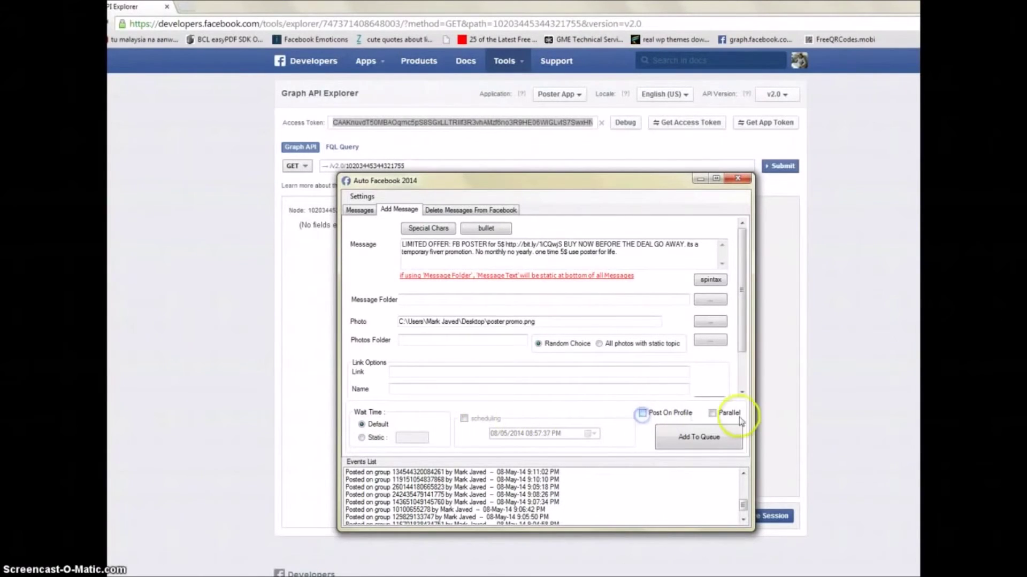
left_click(712, 414)
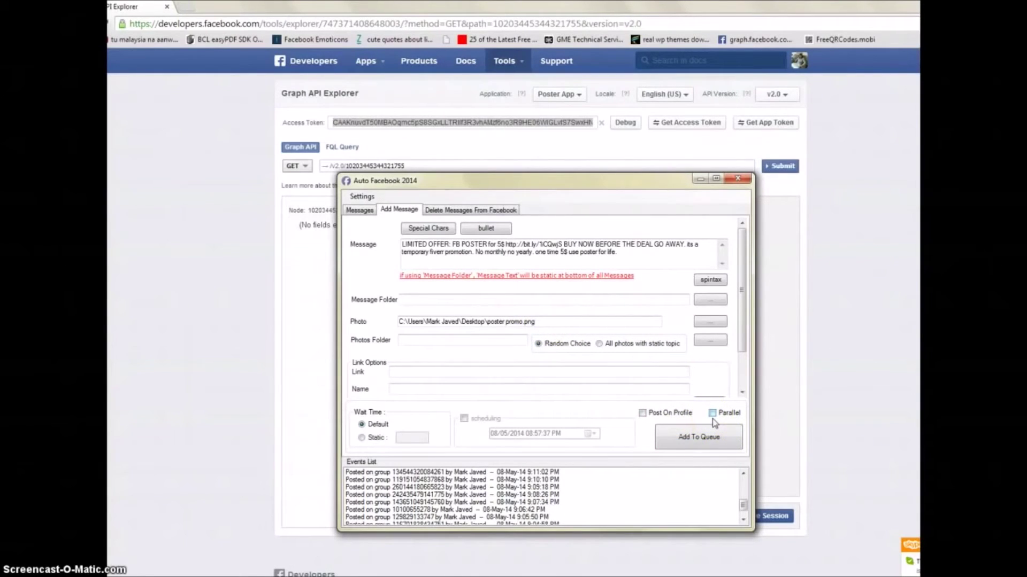
left_click(714, 418)
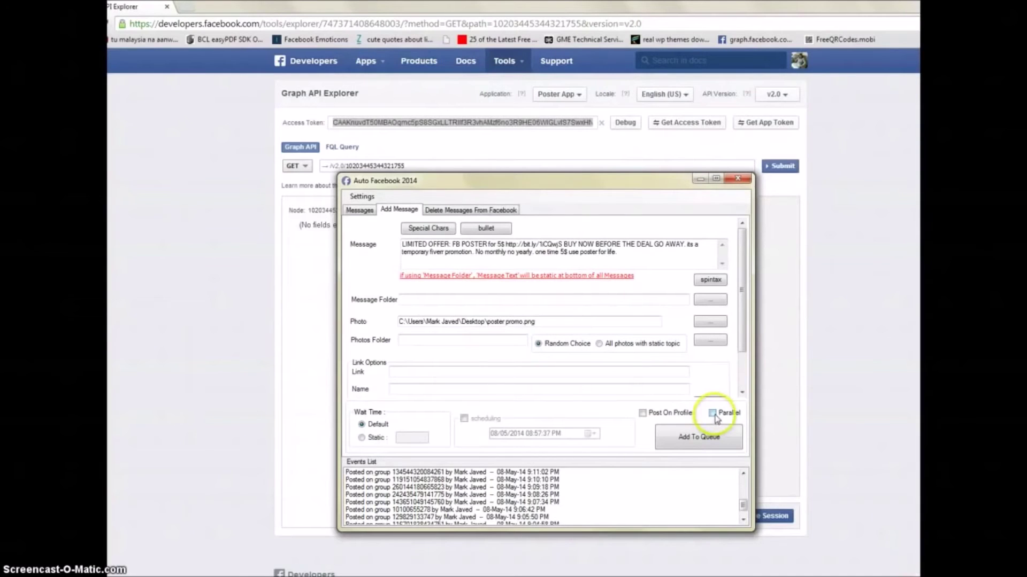
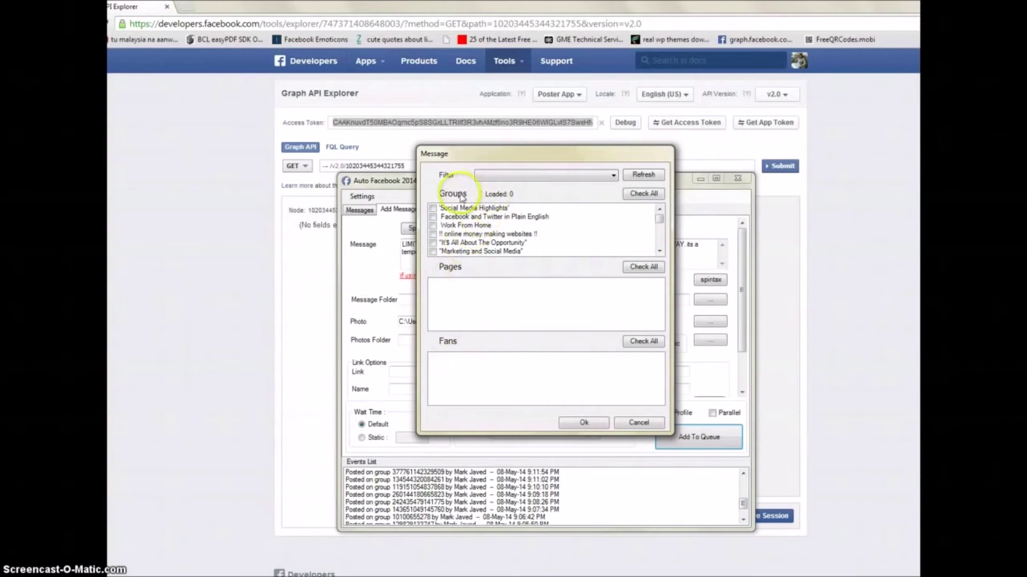
Step: Switch the groups filter to All, then to the account owner's own groups, and browse the list
left_click(575, 179)
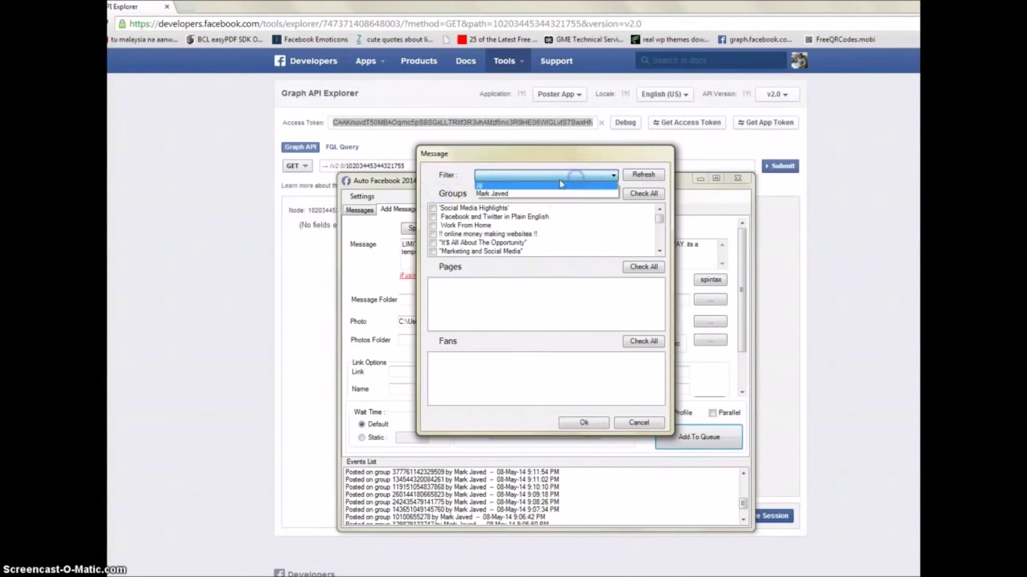
left_click(492, 187)
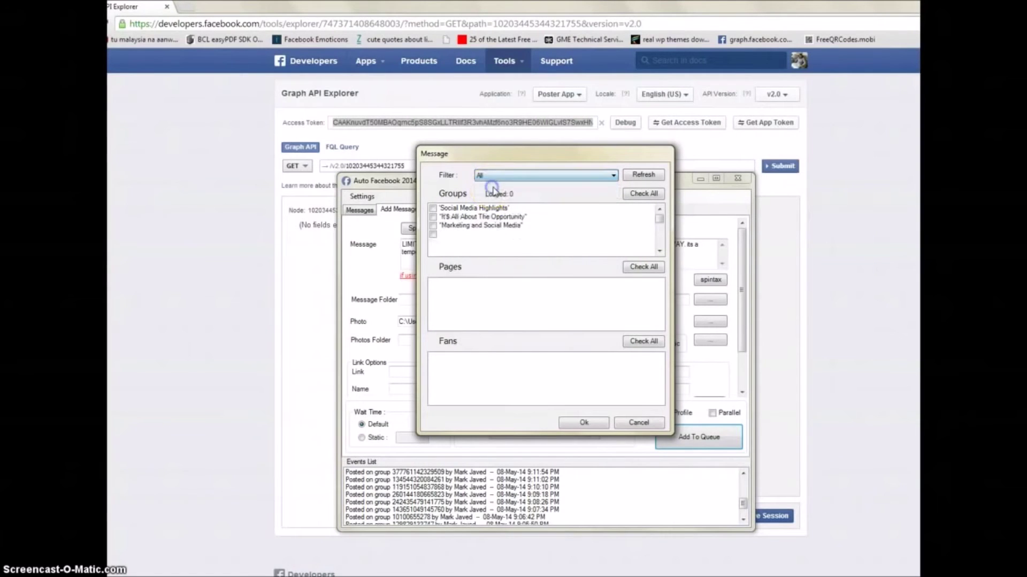
left_click_drag(662, 223, 658, 213)
left_click(534, 179)
left_click(531, 194)
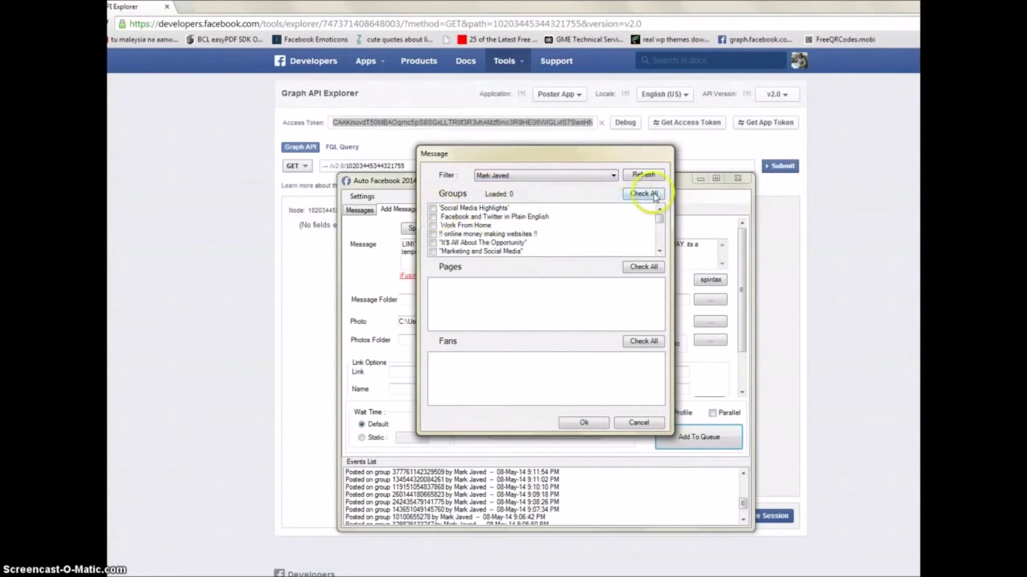
left_click_drag(659, 218, 657, 216)
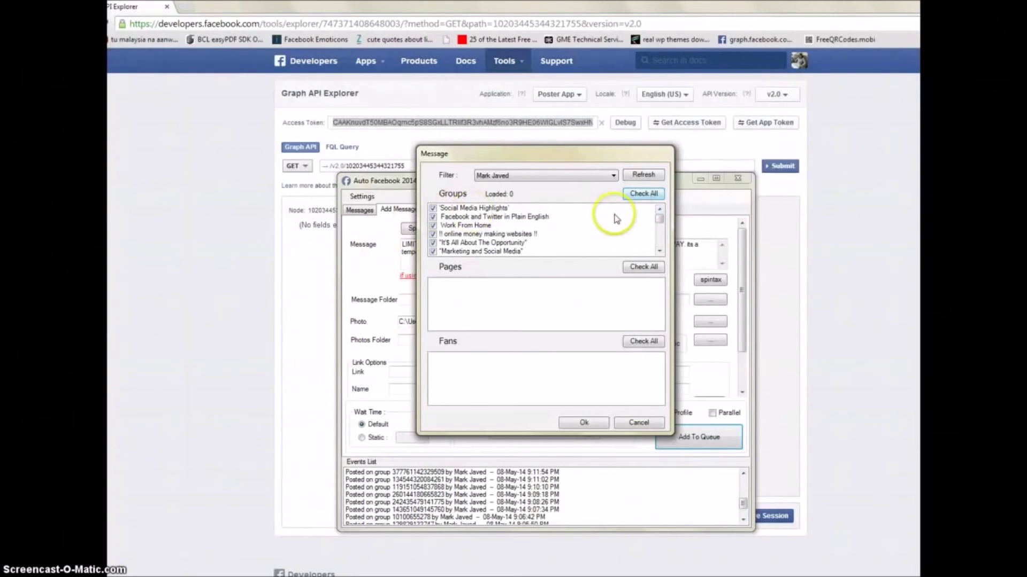
left_click_drag(661, 219, 666, 229)
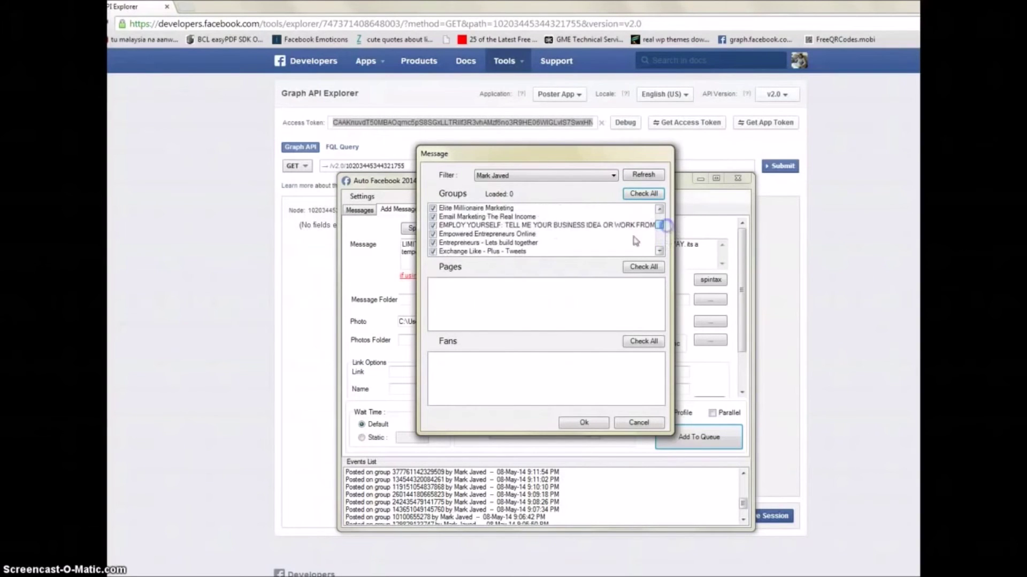
scroll(600, 232, "down", 3)
scroll(600, 235, "down", 3)
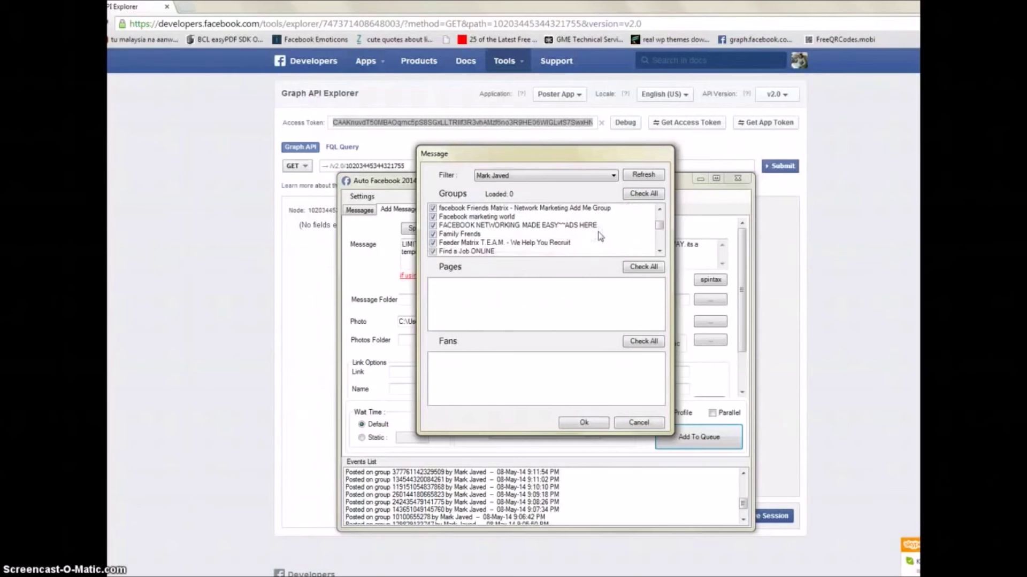
Step: Untick the Family Frends group, then cancel the group-selection window
left_click(434, 234)
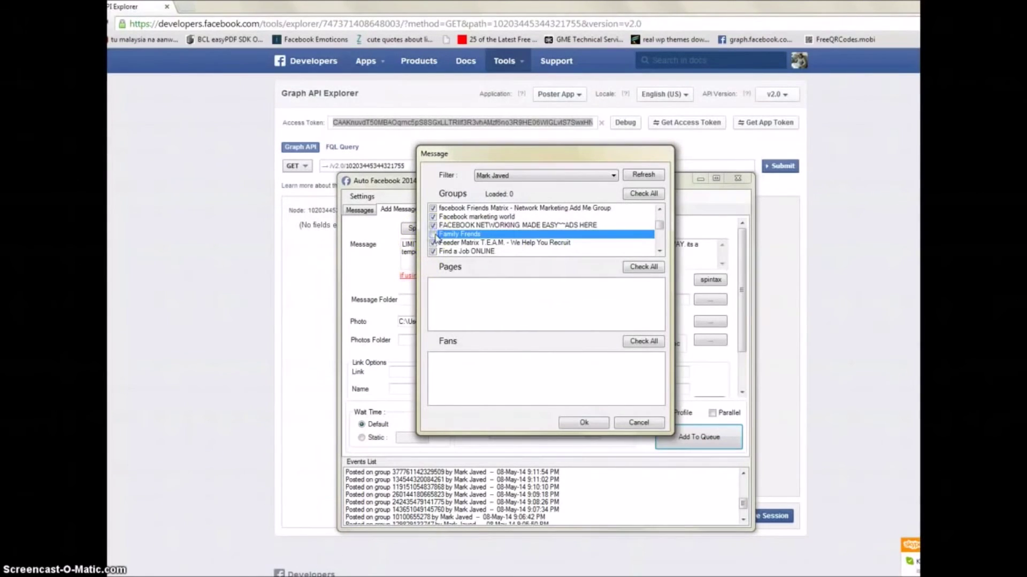
left_click(434, 235)
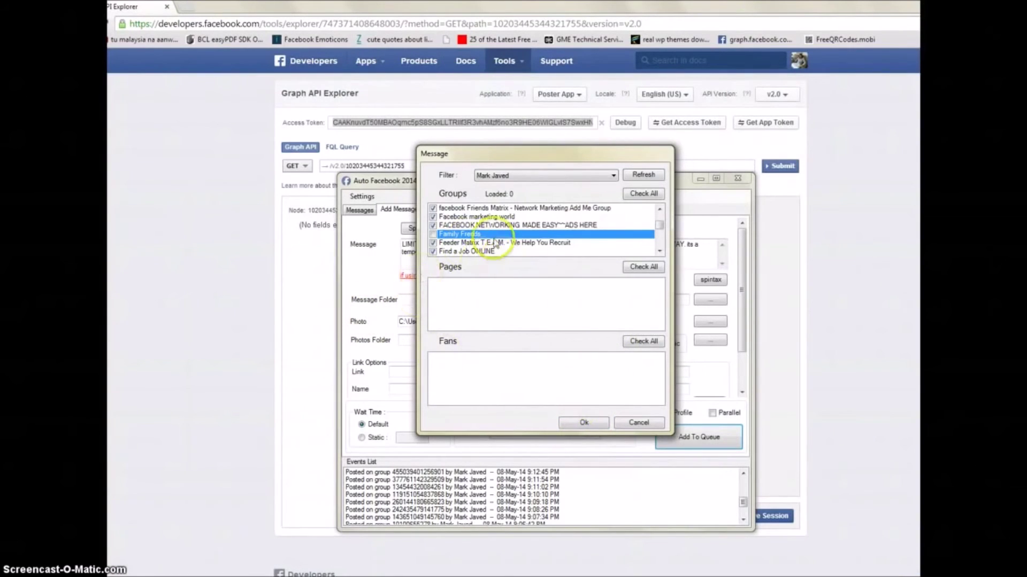
left_click_drag(658, 228, 658, 238)
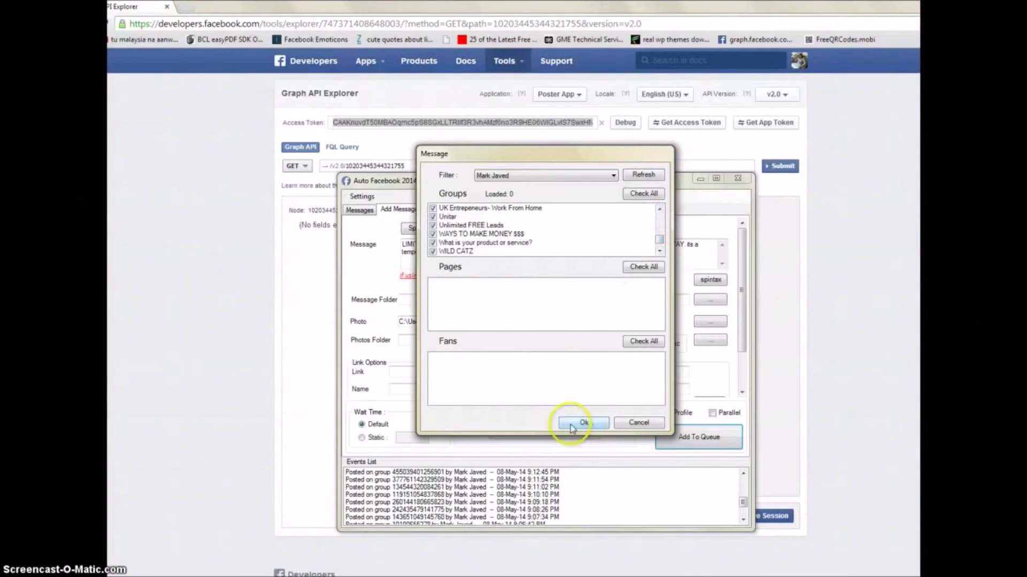
left_click(644, 426)
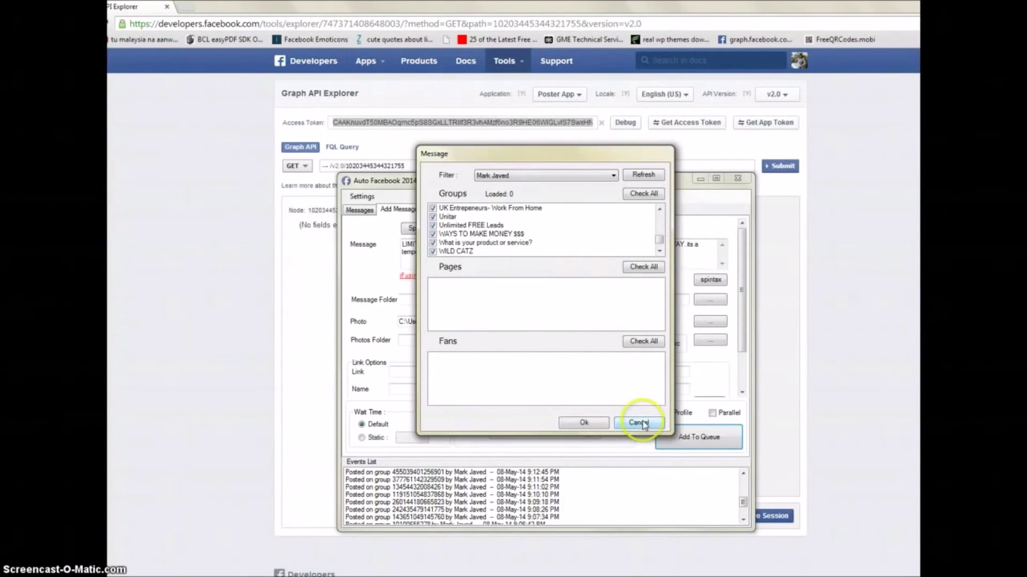
left_click(639, 423)
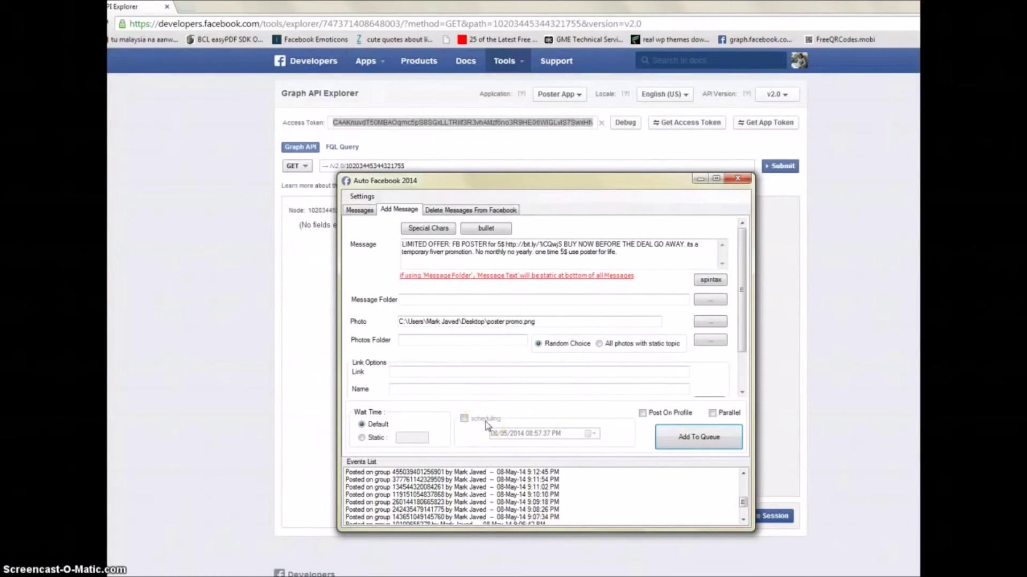
Step: Go from the Messages and Add Message tabs to the Delete Messages From Facebook list
left_click(359, 209)
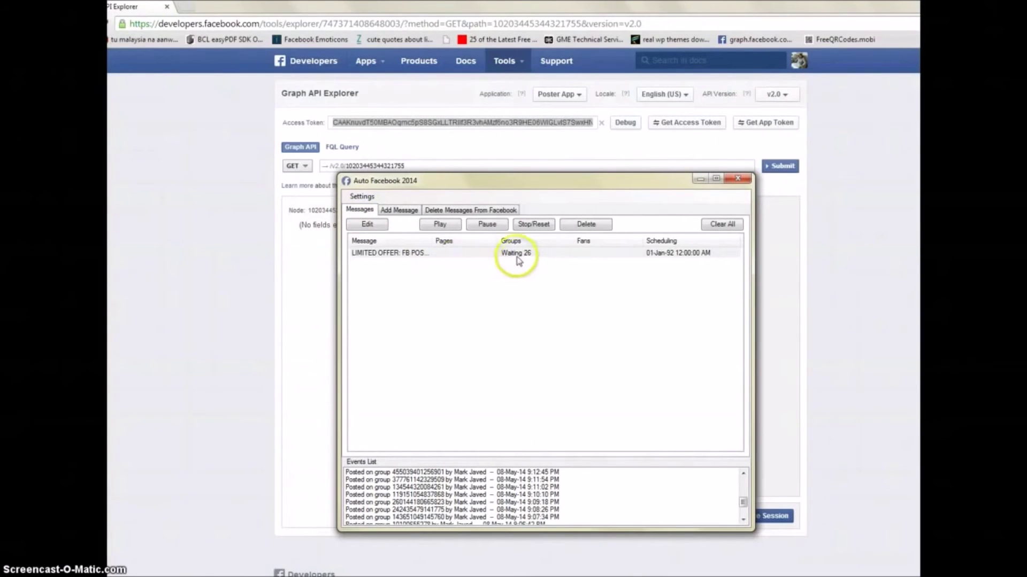
left_click(404, 210)
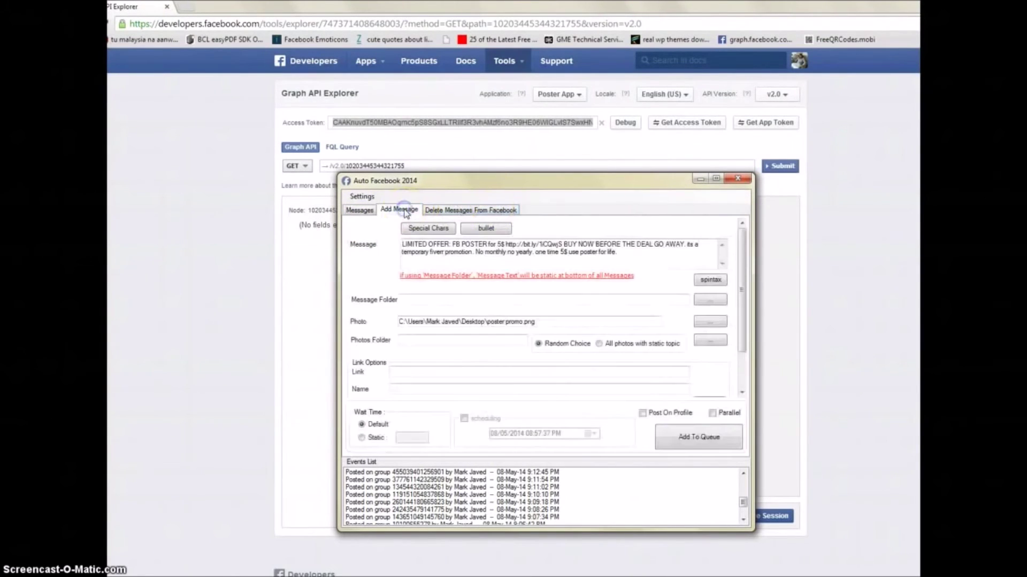
left_click(455, 212)
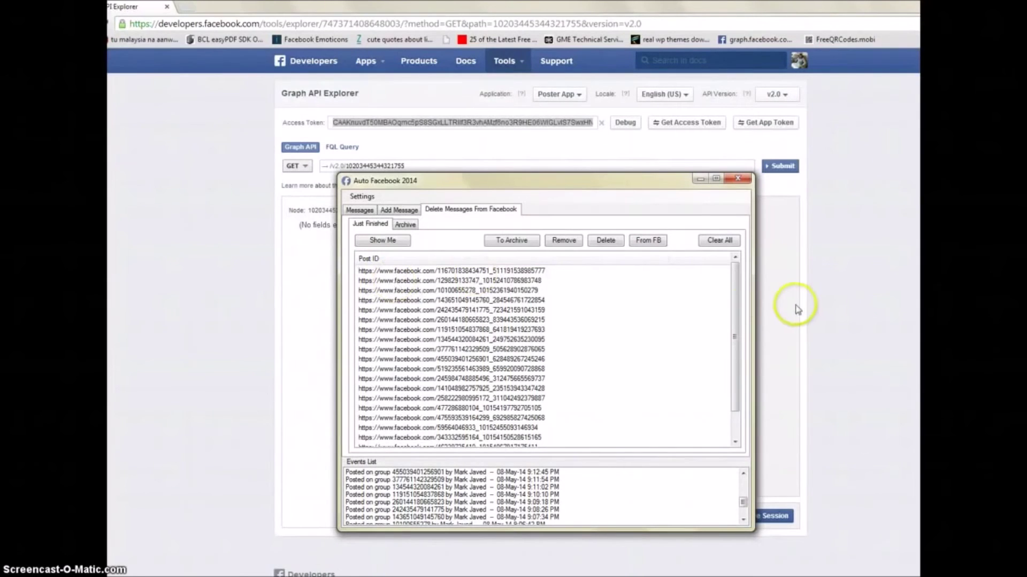
Step: Select the latest published Post ID and show it on Facebook
left_click_drag(736, 306, 730, 375)
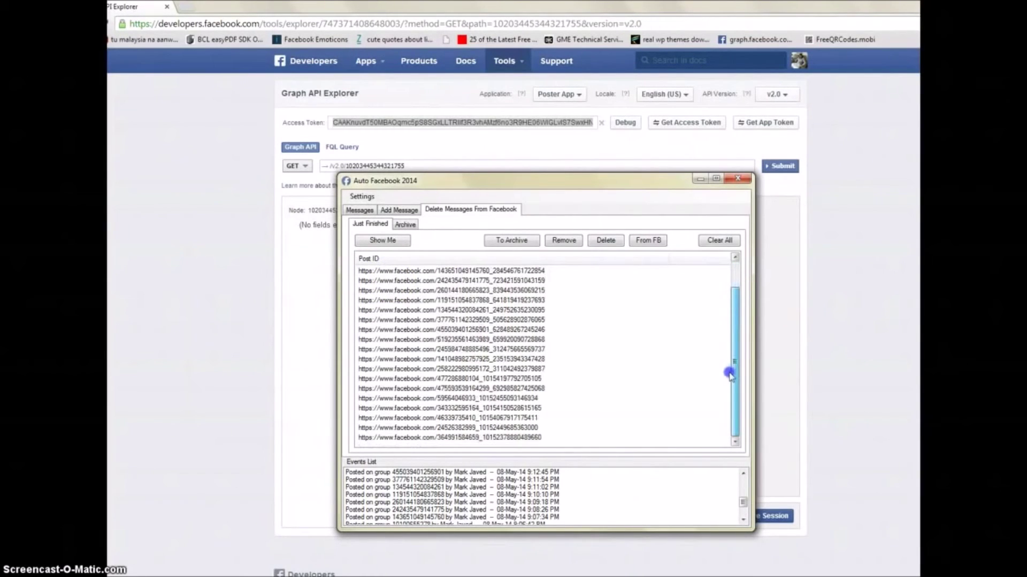
scroll(730, 376, "up", 1)
scroll(733, 407, "down", 1)
left_click(527, 428)
left_click(530, 437)
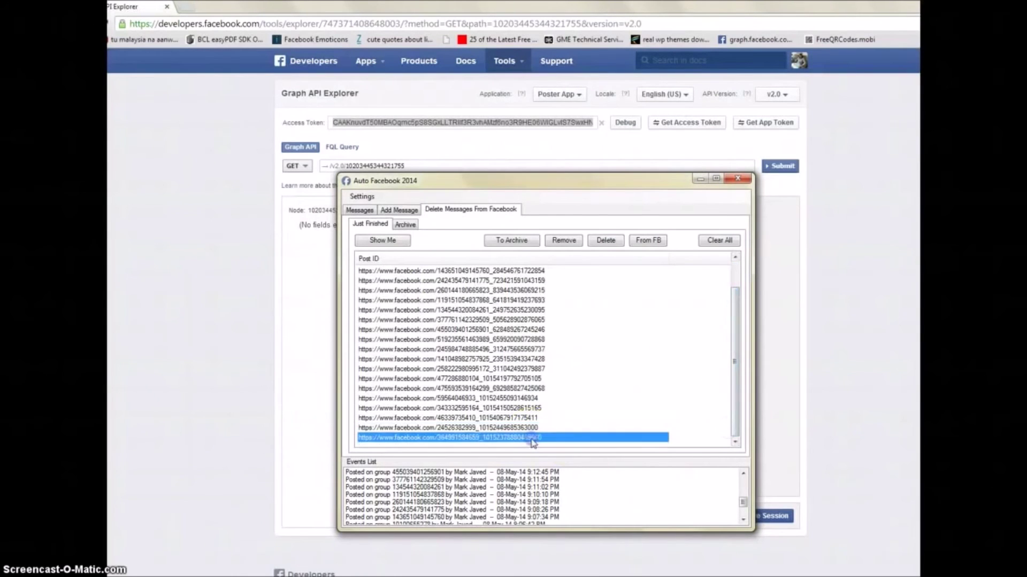
left_click(385, 243)
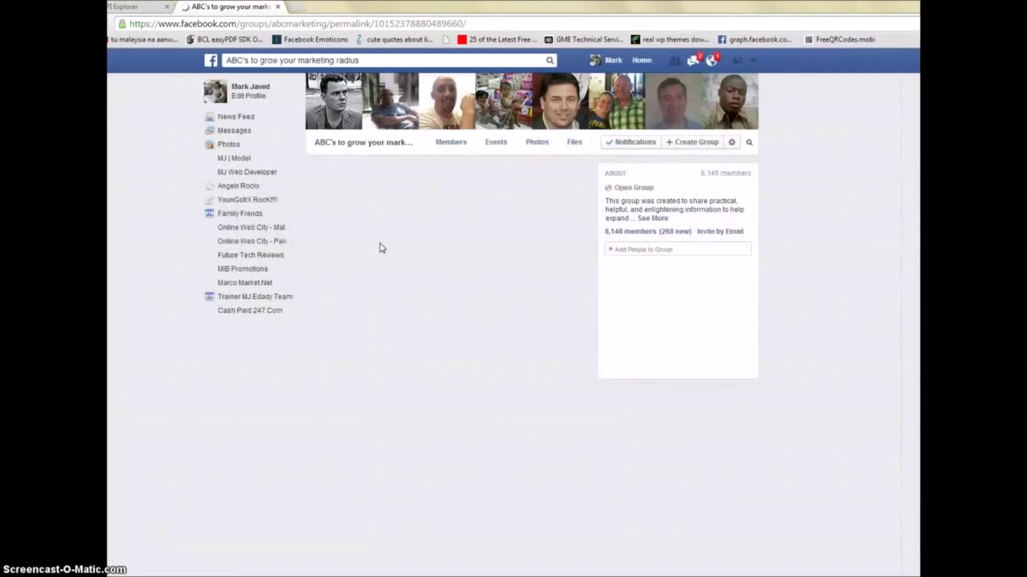
Step: Scroll to the promo post in the group and close the chat window
scroll(379, 247, "down", 1)
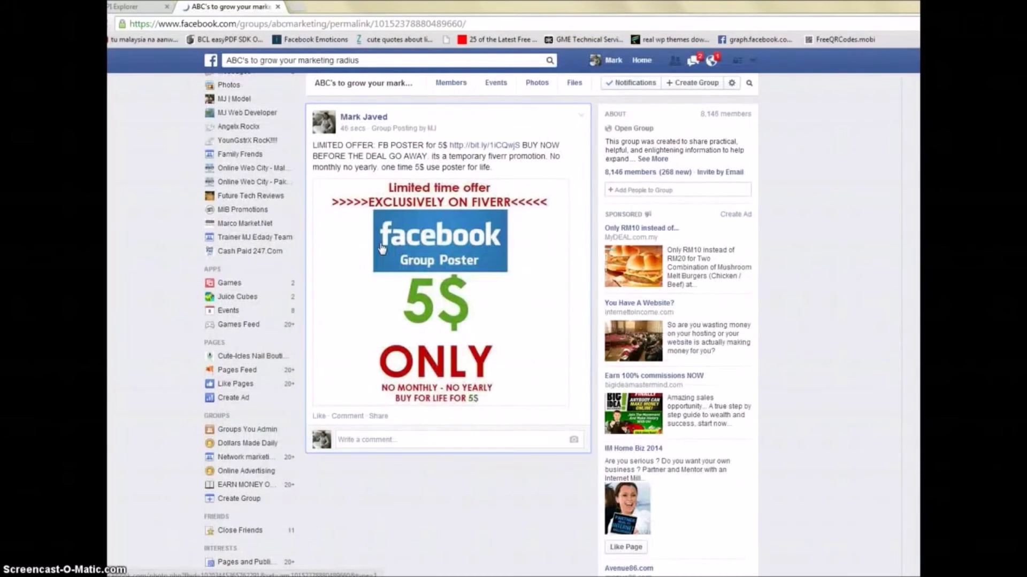
left_click_drag(447, 129, 371, 131)
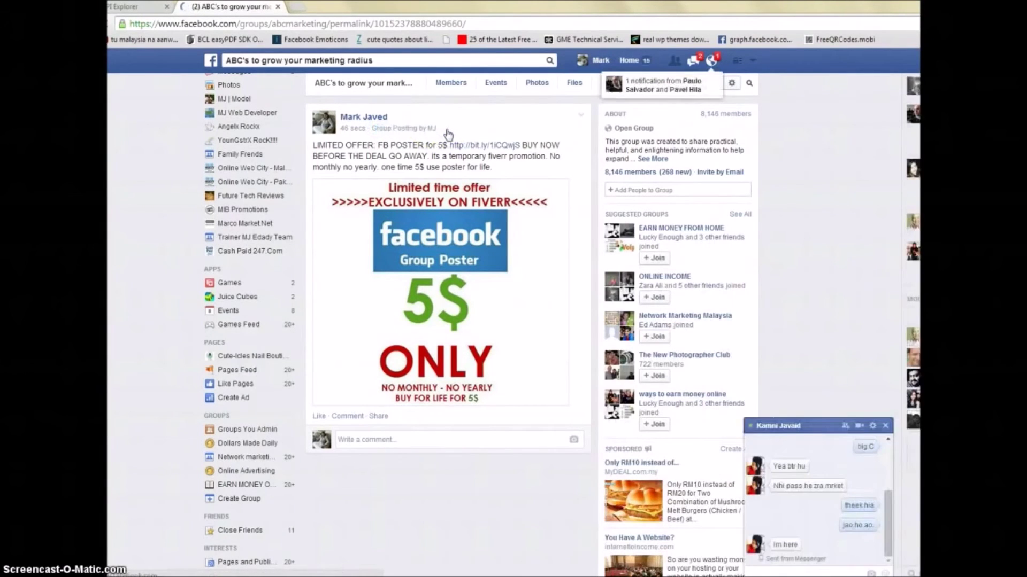
left_click(887, 426)
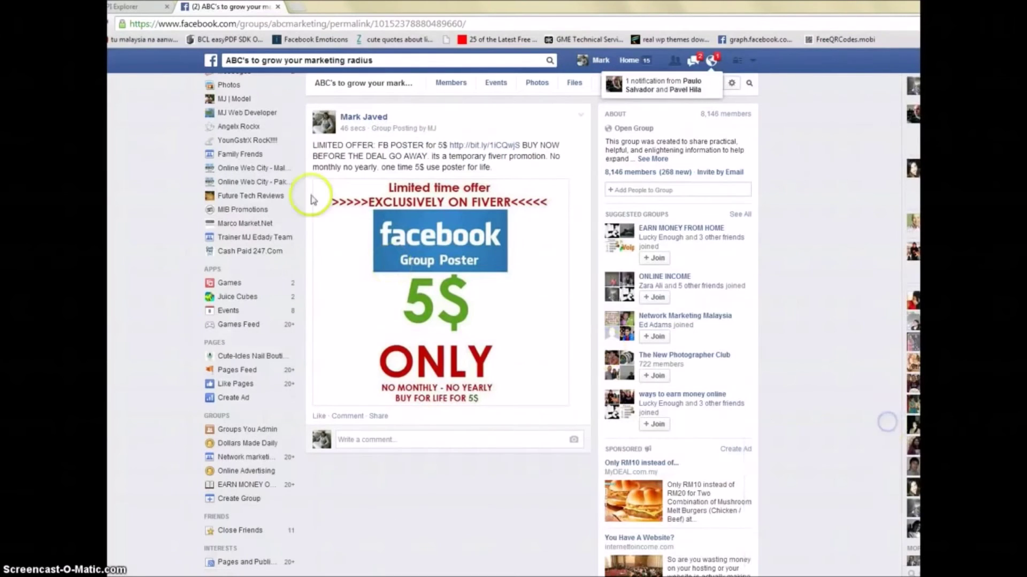
Step: Open the post's Group Posting app link, close the cashpaid247.com tab, and return to Auto Facebook 2014
left_click(389, 131)
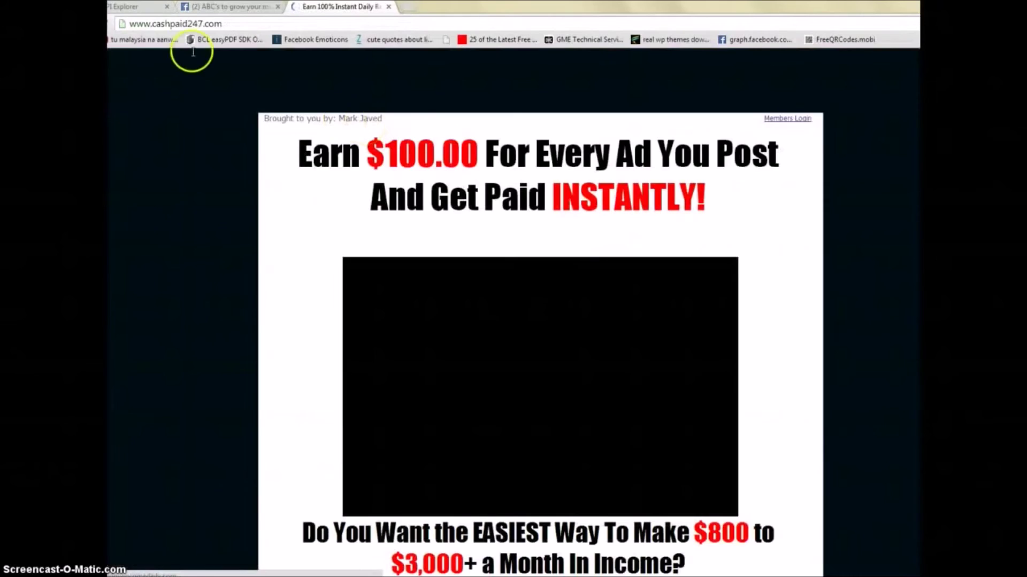
left_click(133, 24)
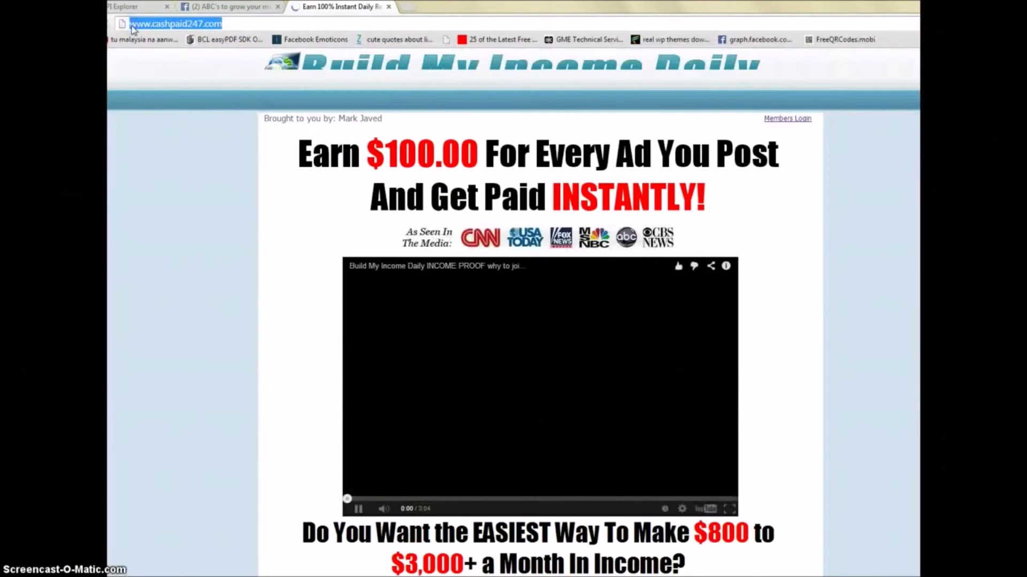
left_click(388, 7)
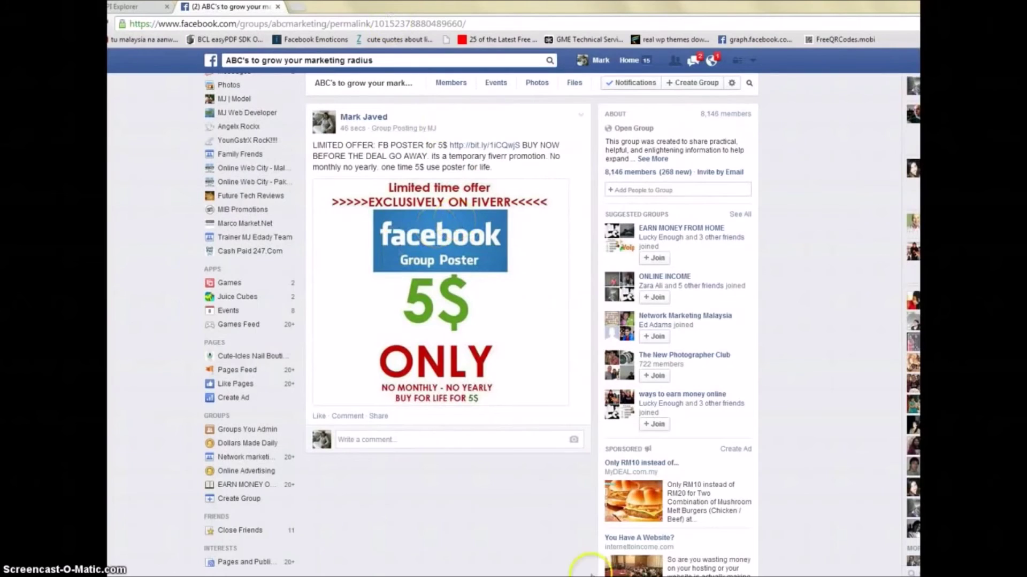
key("alt+Tab")
left_click(529, 294)
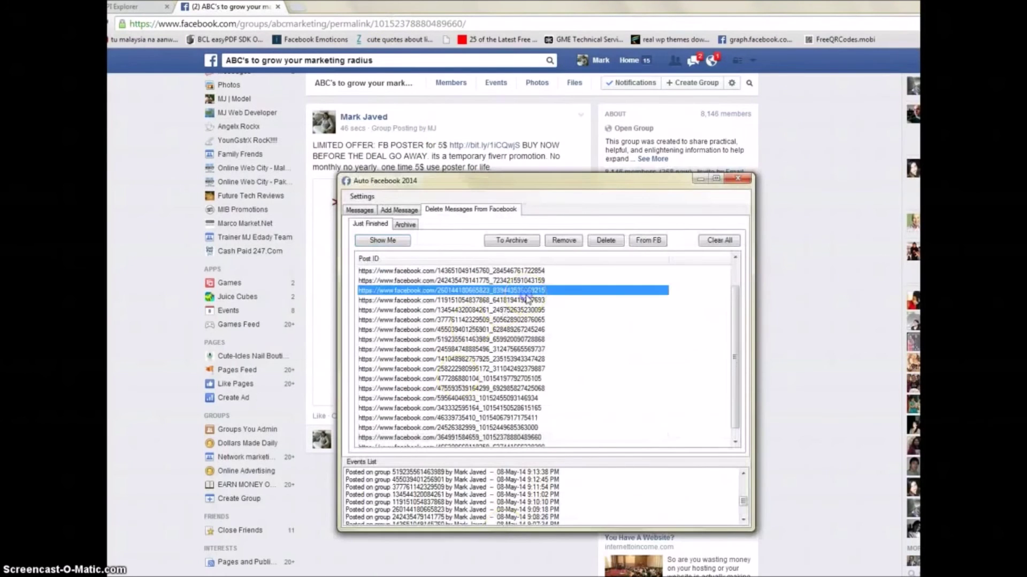
Step: Select the last Post ID in the Just Finished list and delete it from Facebook
scroll(528, 298, "down", 1)
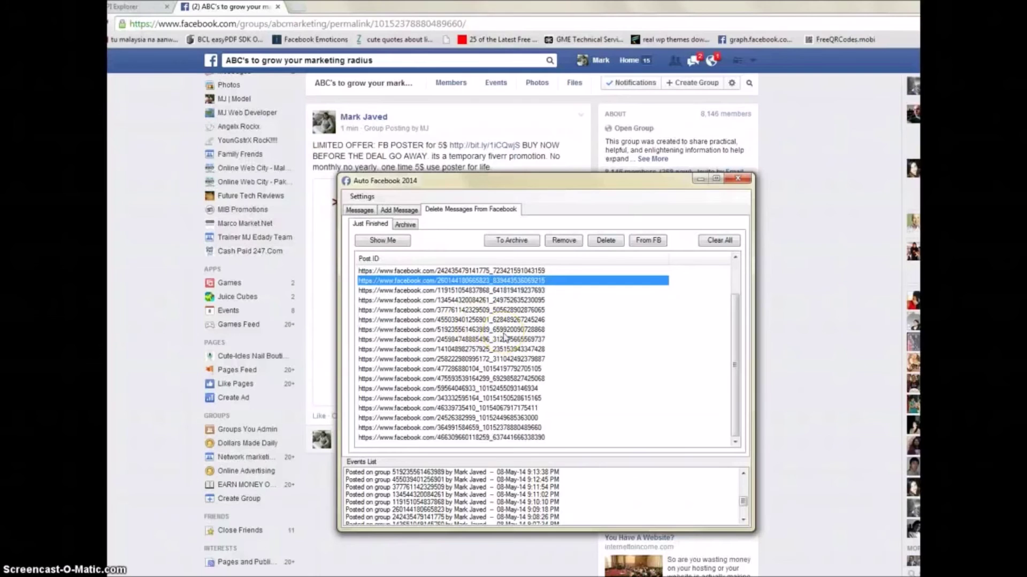
left_click(524, 438)
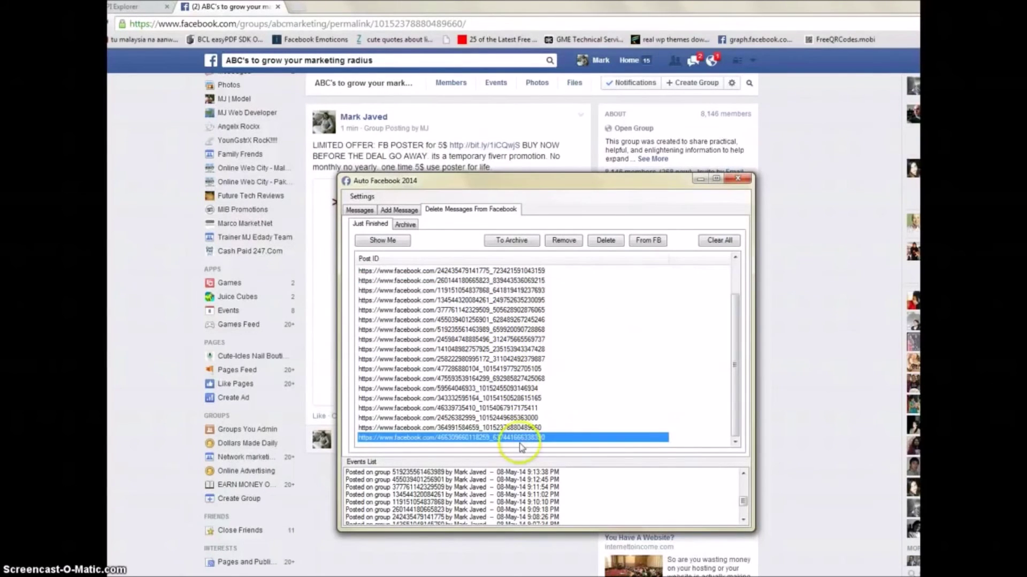
left_click(497, 340)
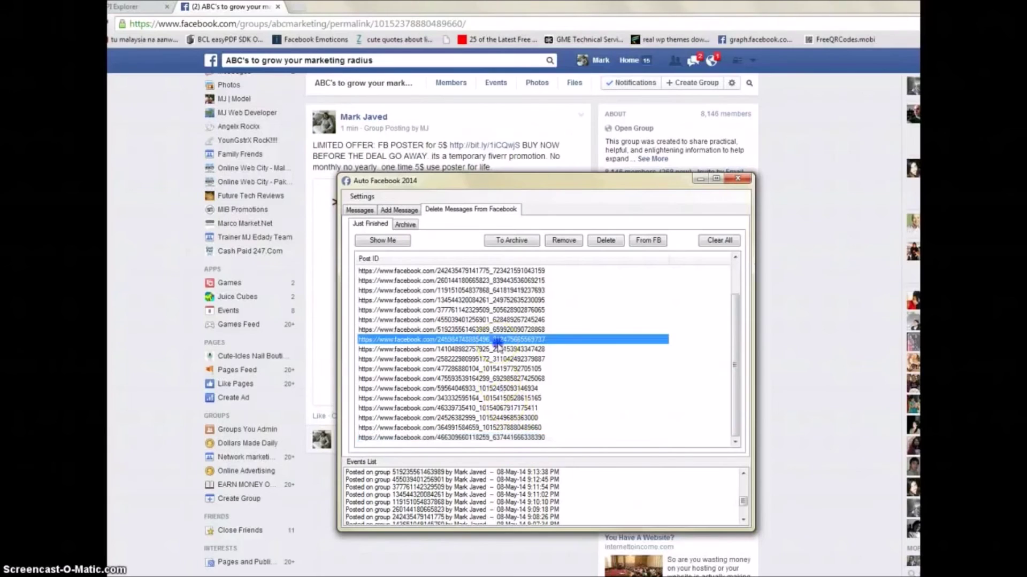
left_click(517, 439)
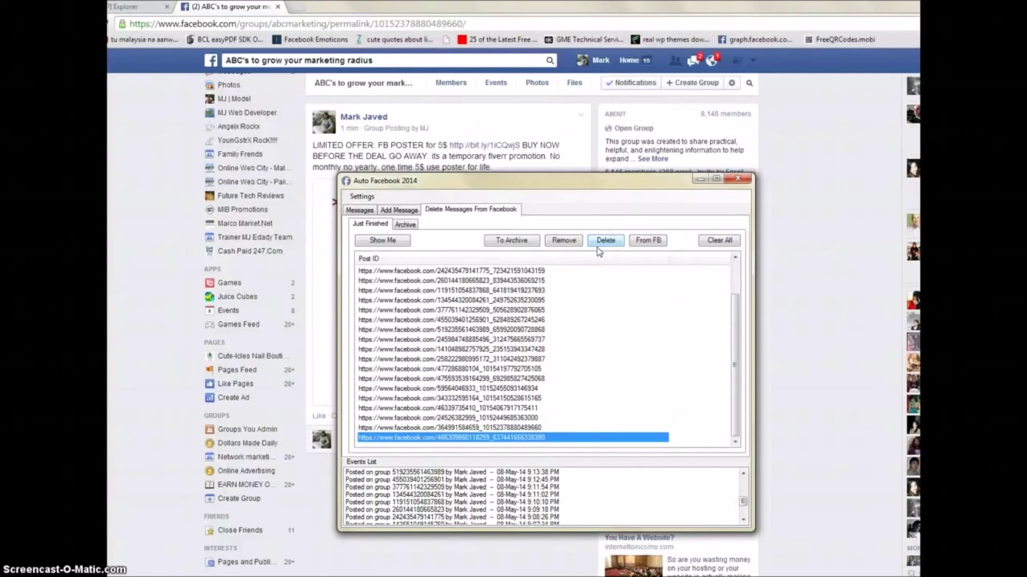
left_click(600, 244)
Step: Select the queued LIMITED OFFER message and try its Pause and Stop/Reset controls
left_click(415, 211)
left_click(369, 214)
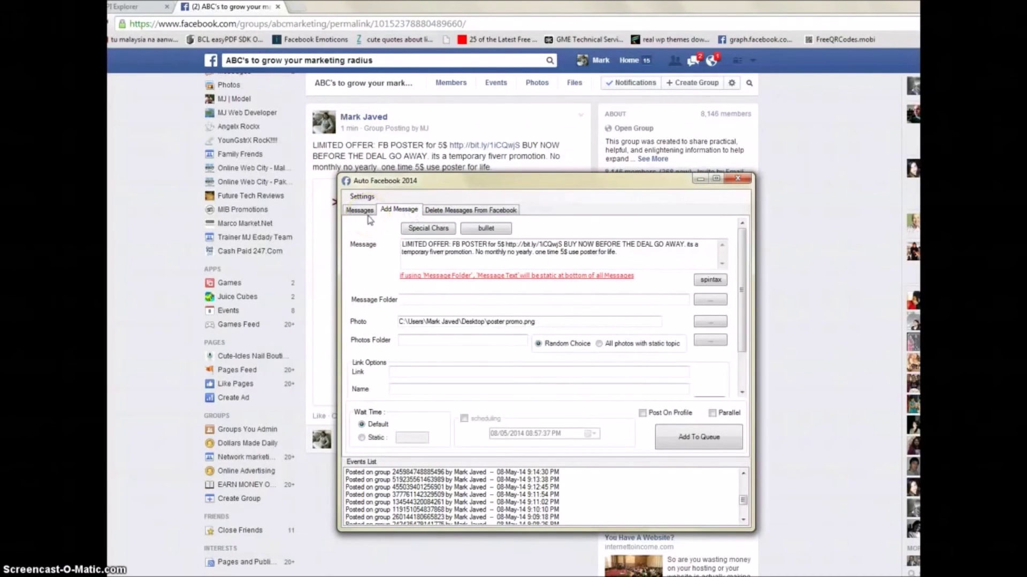
left_click(368, 216)
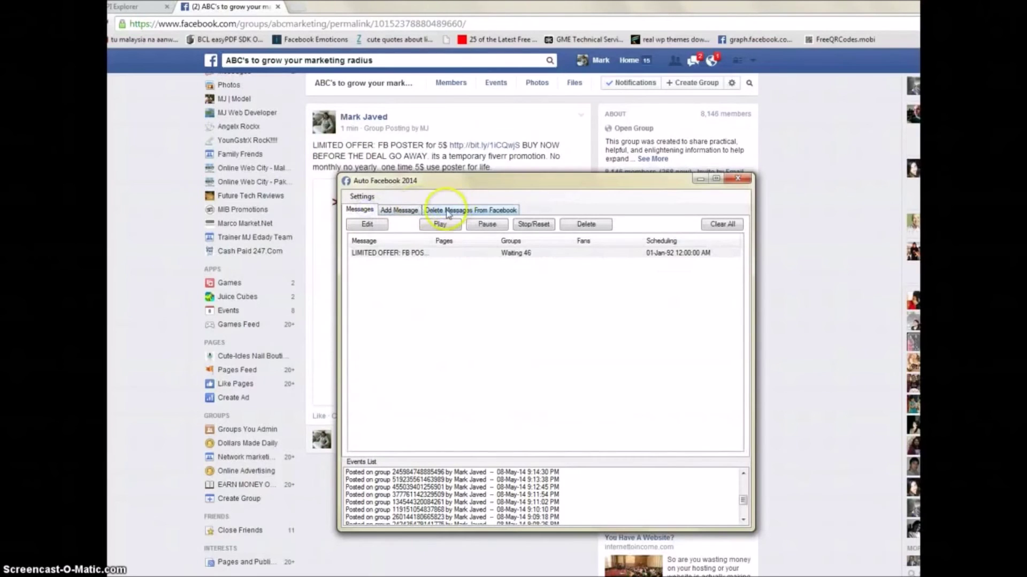
left_click(364, 229)
left_click(377, 253)
left_click(487, 227)
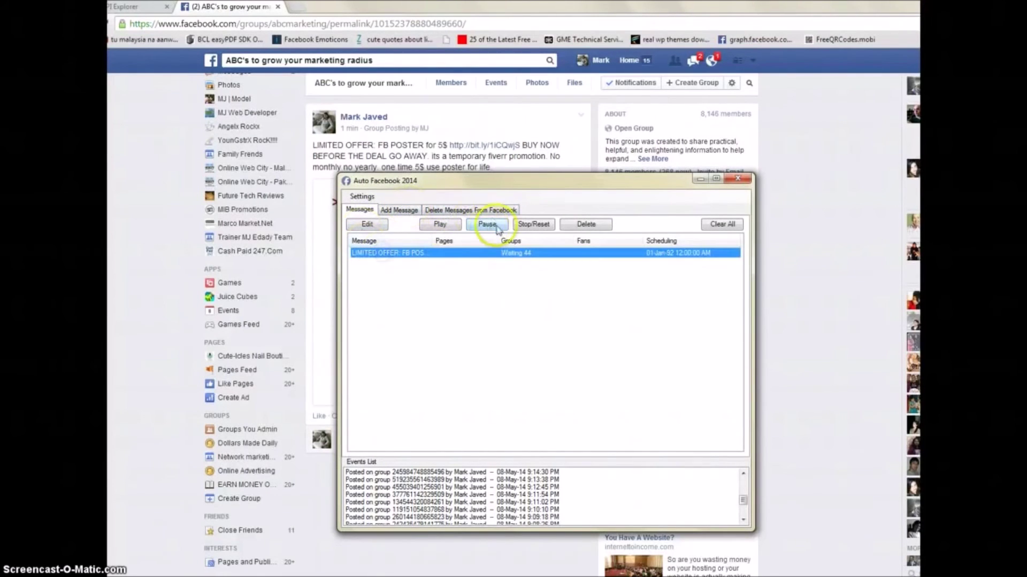
left_click(537, 226)
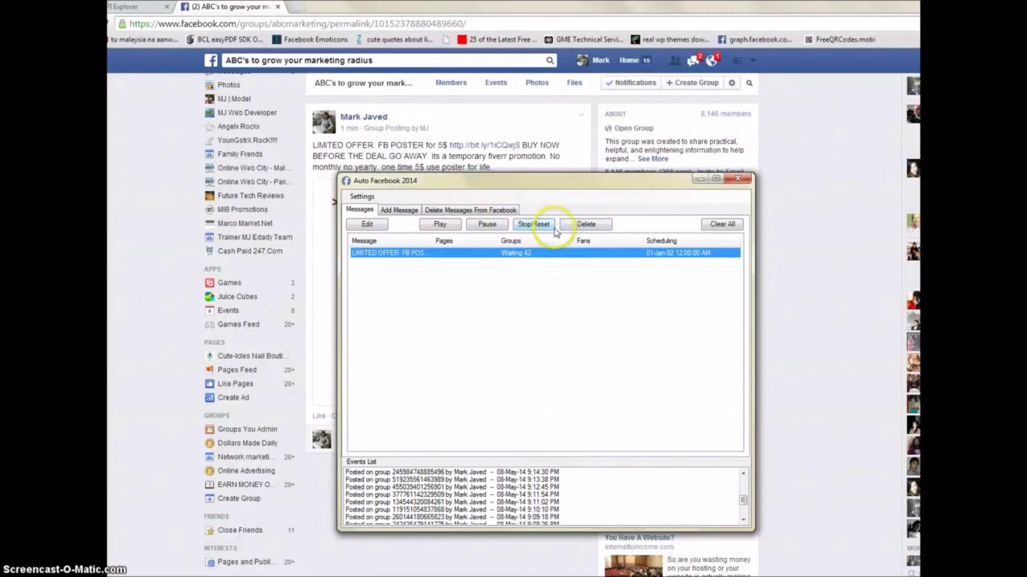
Step: Open the queued message in the editor and close it without changes
left_click(377, 229)
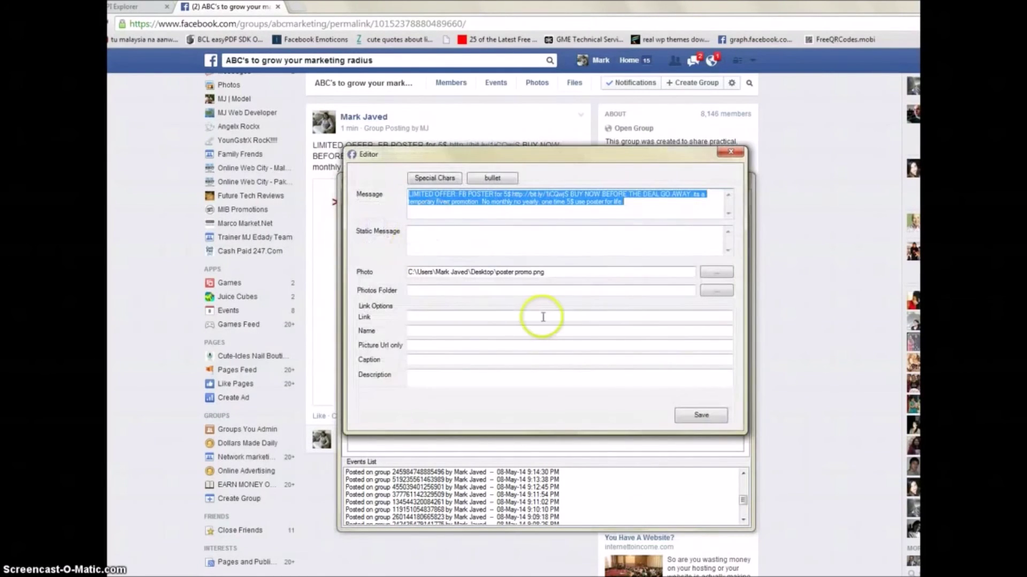
left_click(730, 152)
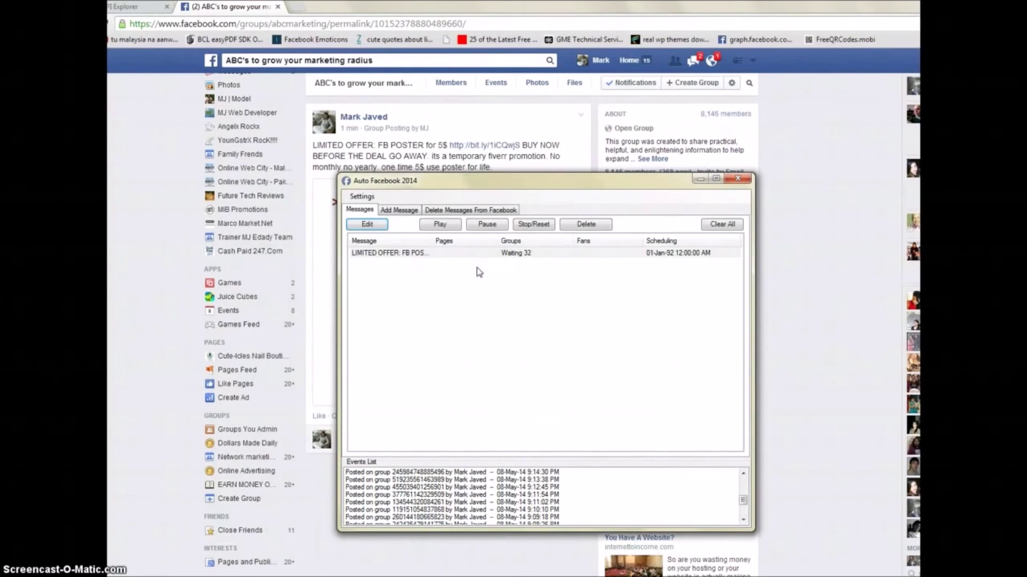
left_click(354, 197)
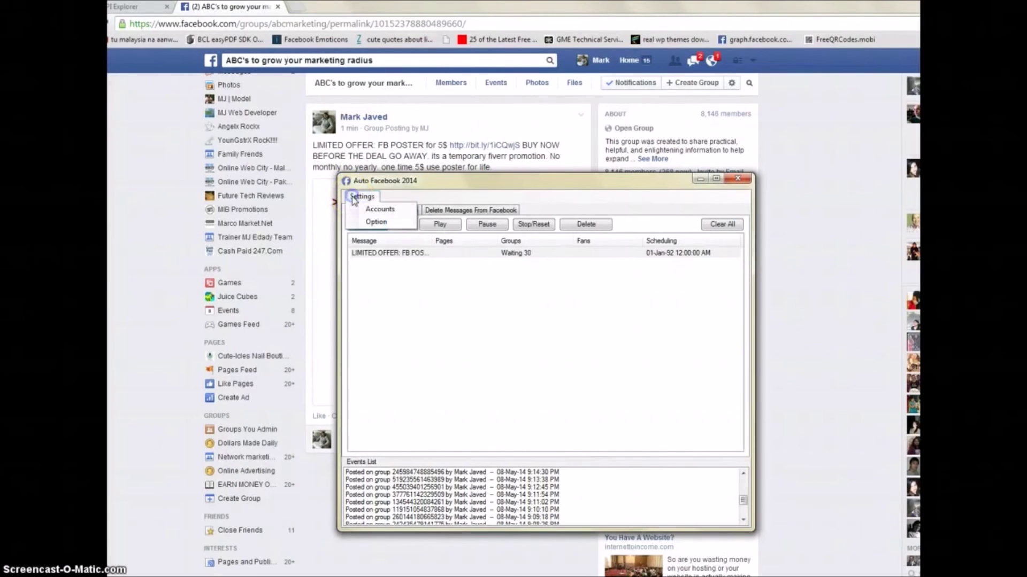
Step: Space posts 120 seconds apart, keep sets of 45 groups with 15-minute pauses, and apply
left_click(368, 222)
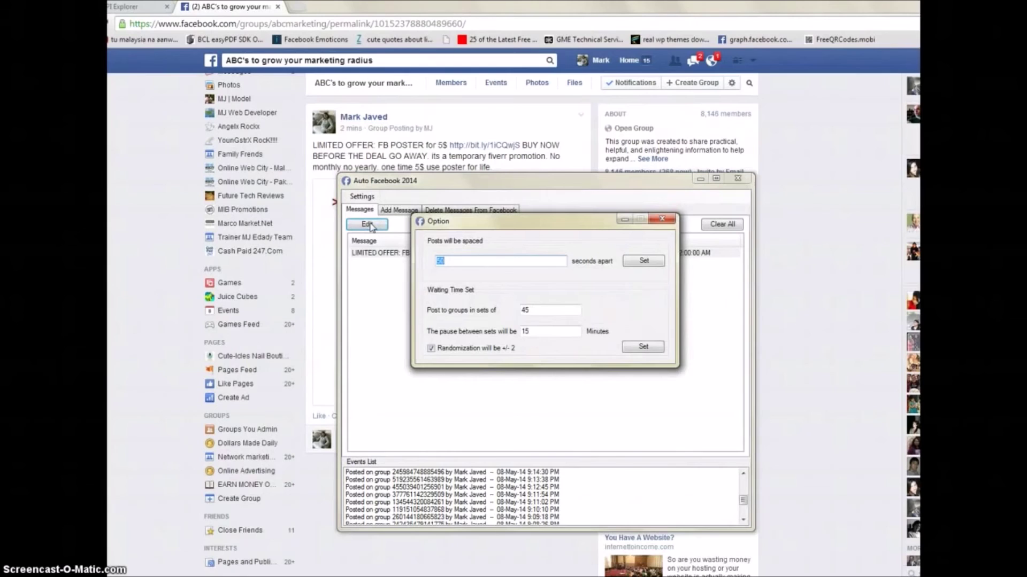
type("120")
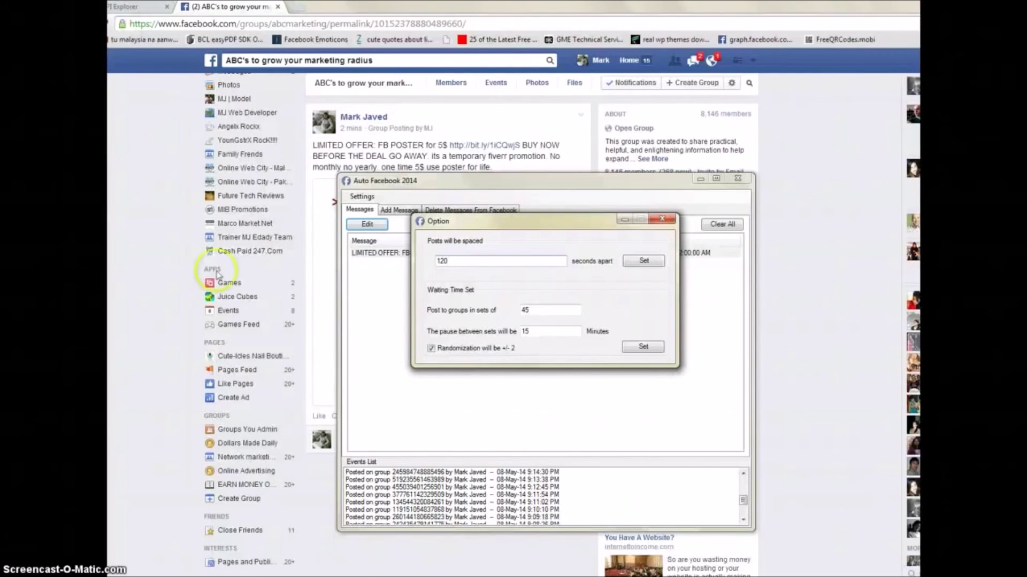
double_click(438, 261)
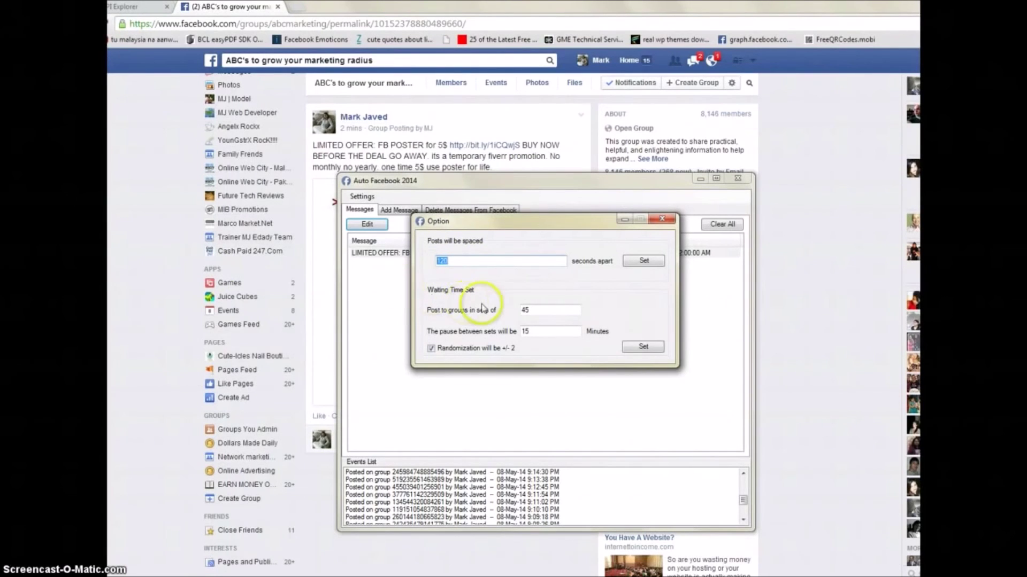
left_click(527, 309)
left_click_drag(528, 309, 511, 312)
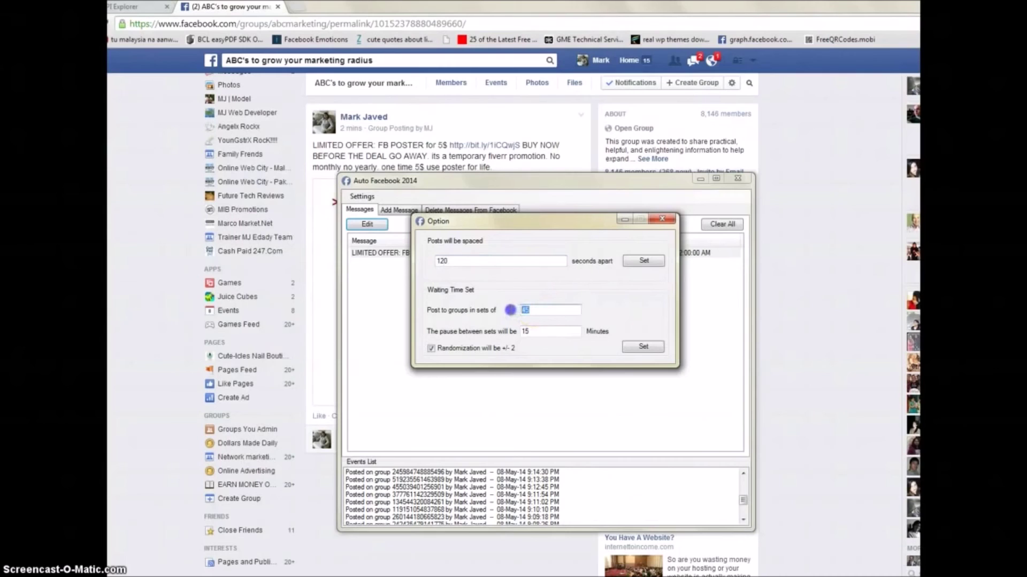
left_click(532, 311)
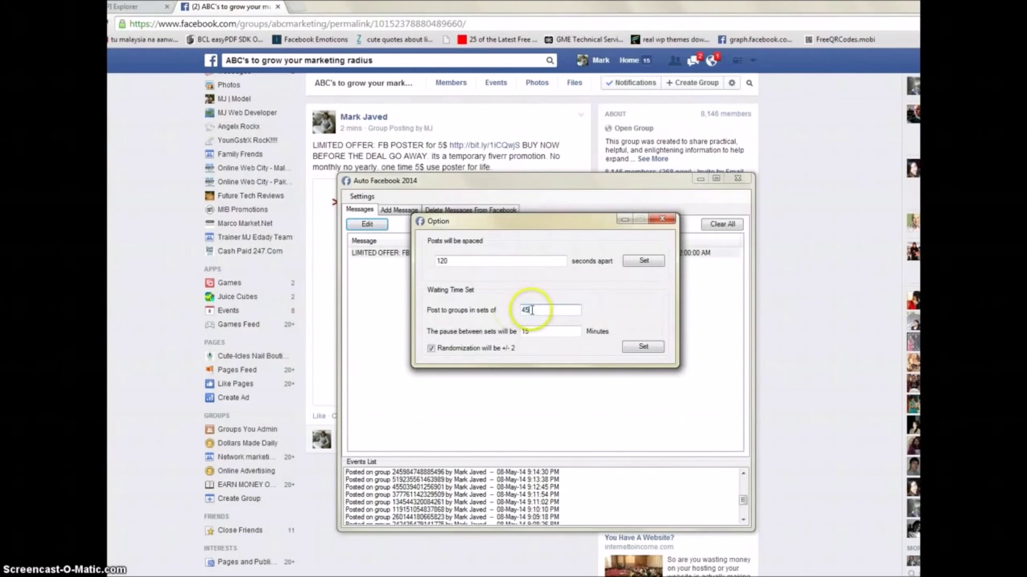
left_click(516, 332)
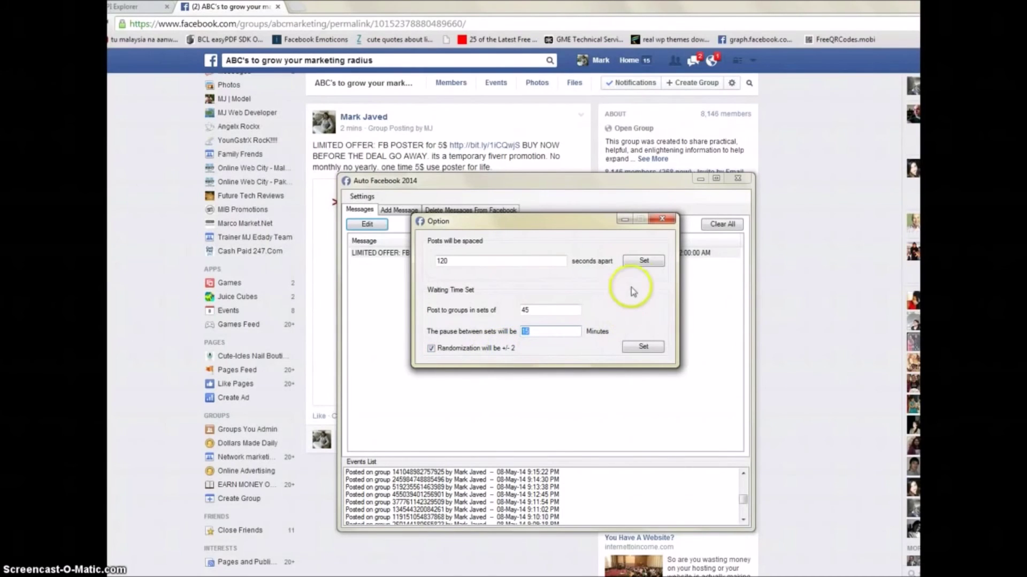
left_click(646, 349)
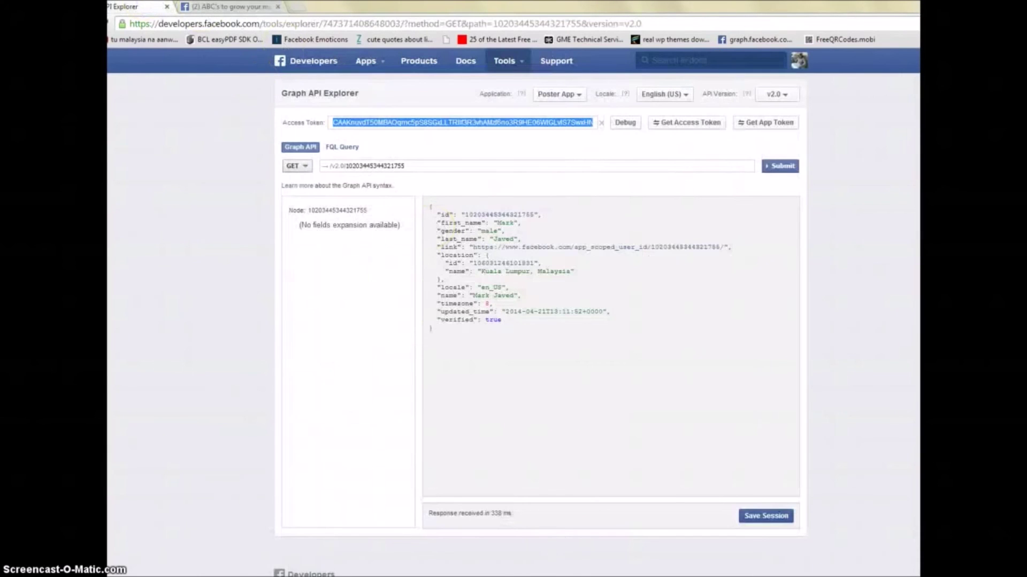
key("alt+Tab")
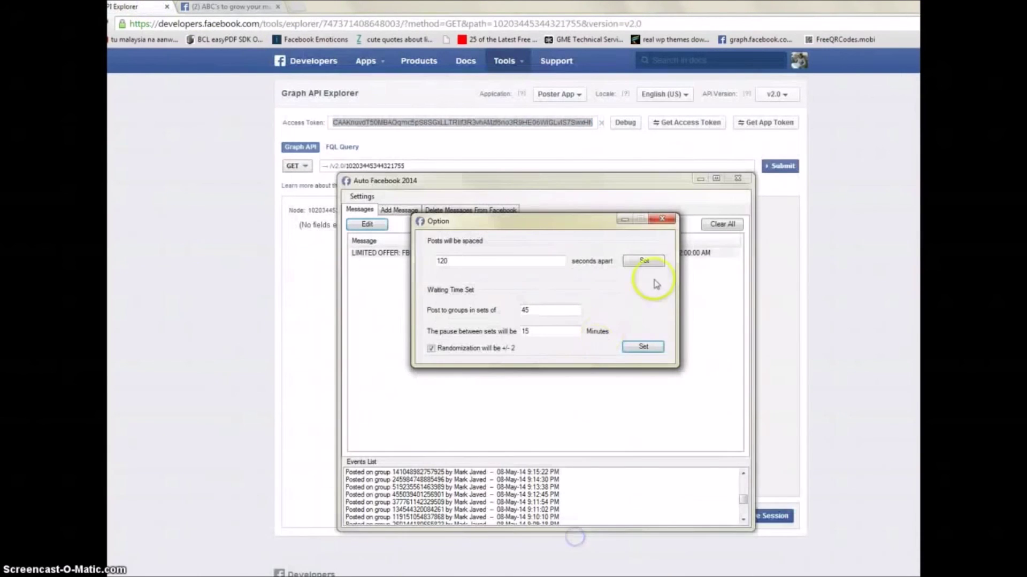
Step: Close the Option dialog and browse the Post ID list on the Delete Messages From Facebook tab
left_click(662, 219)
left_click(449, 257)
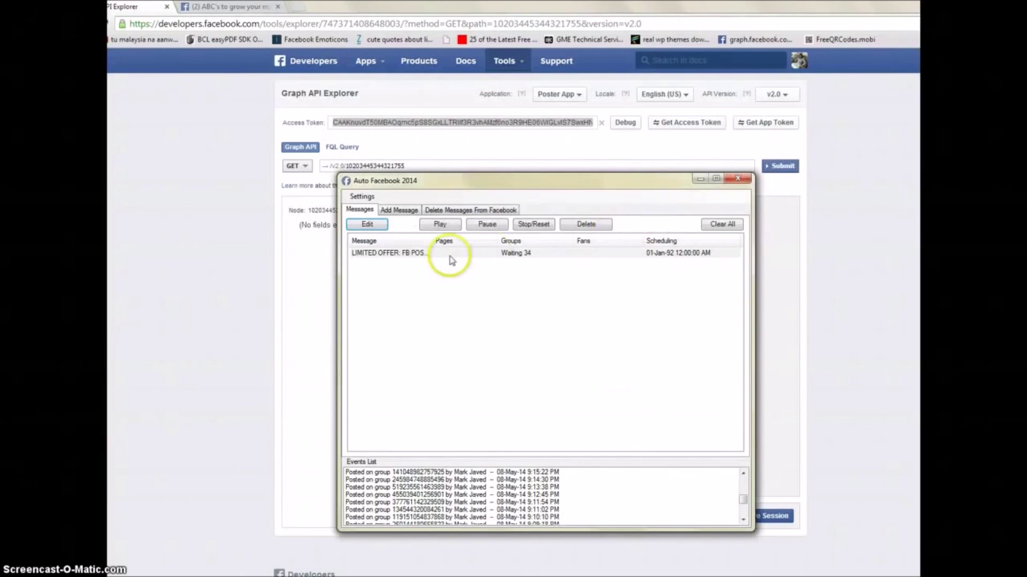
left_click(447, 210)
left_click_drag(736, 283, 740, 261)
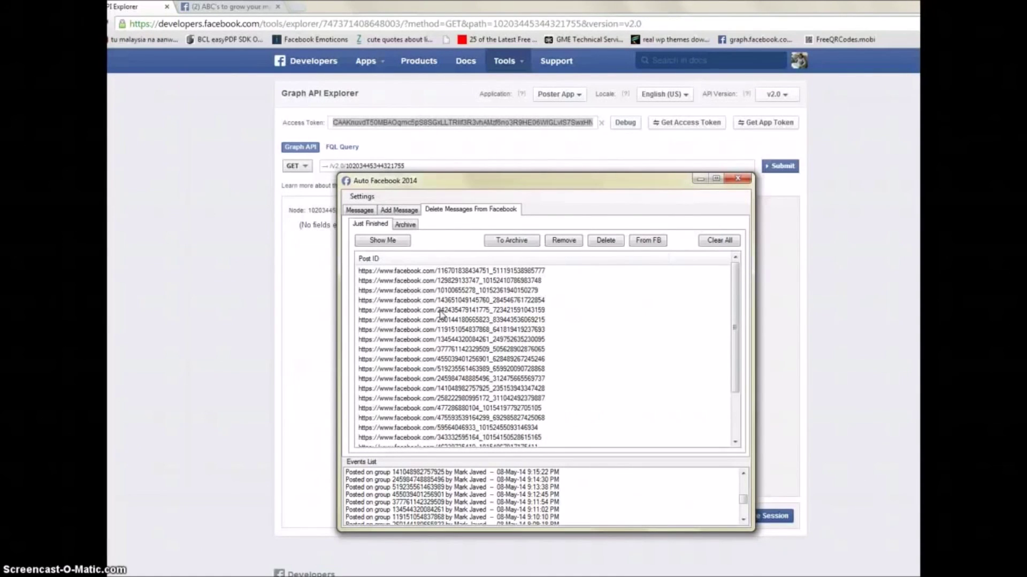
left_click_drag(441, 313, 460, 398)
scroll(463, 405, "down", 2)
scroll(462, 405, "up", 2)
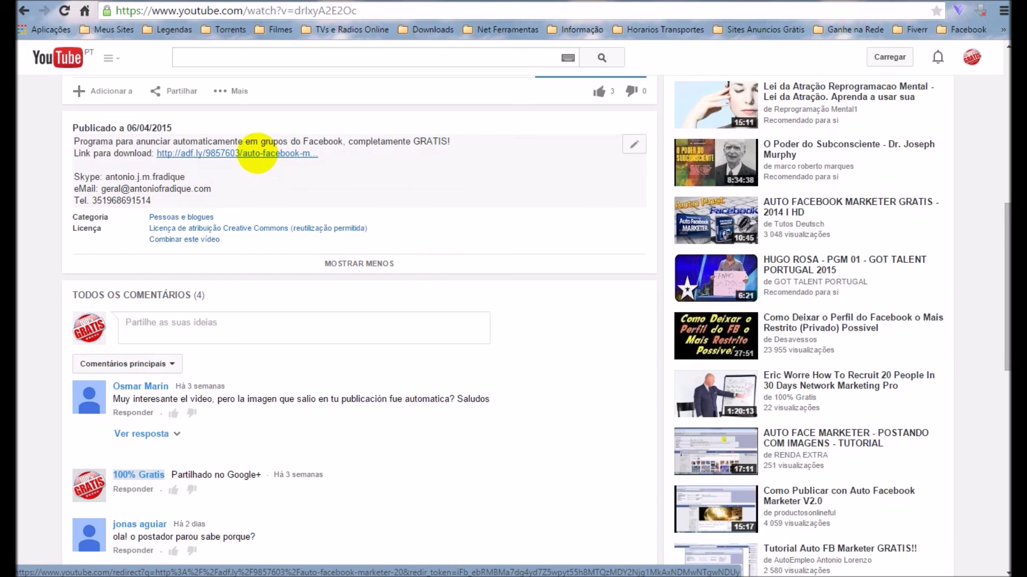
Step: Follow the video's adf.ly download link and skip the ad with FECHAR PROPAGANDA
left_click(256, 153)
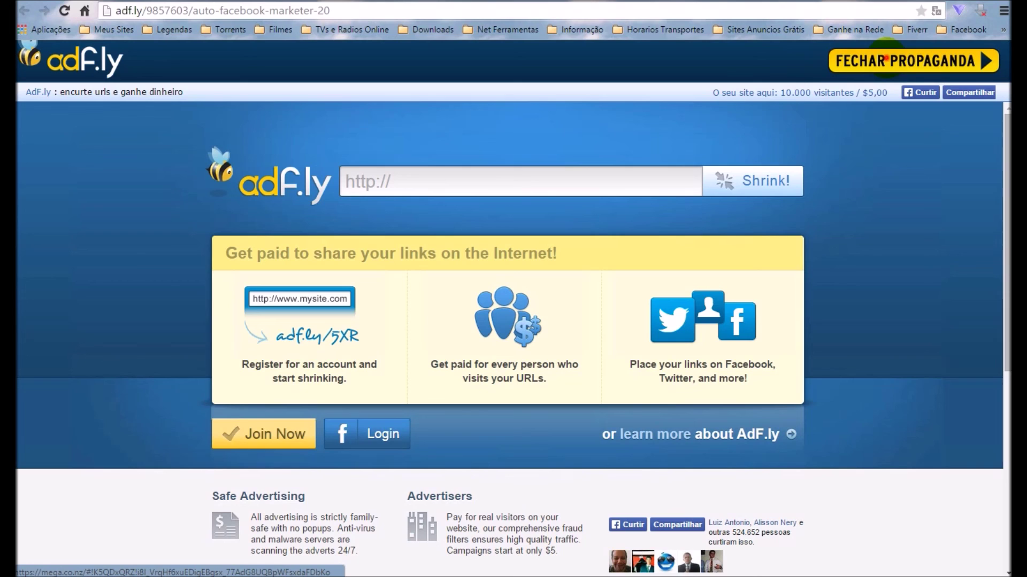
left_click(886, 58)
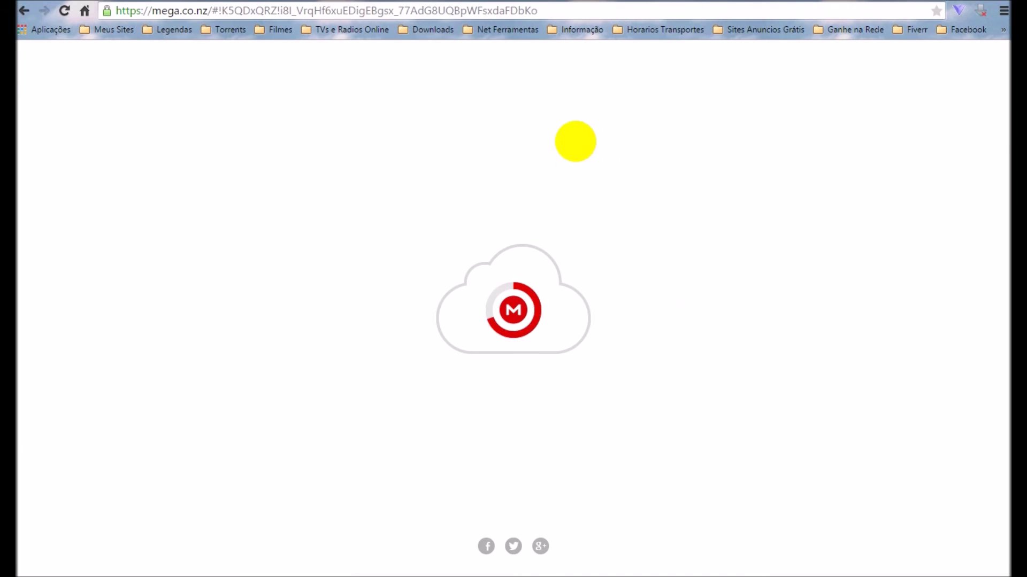